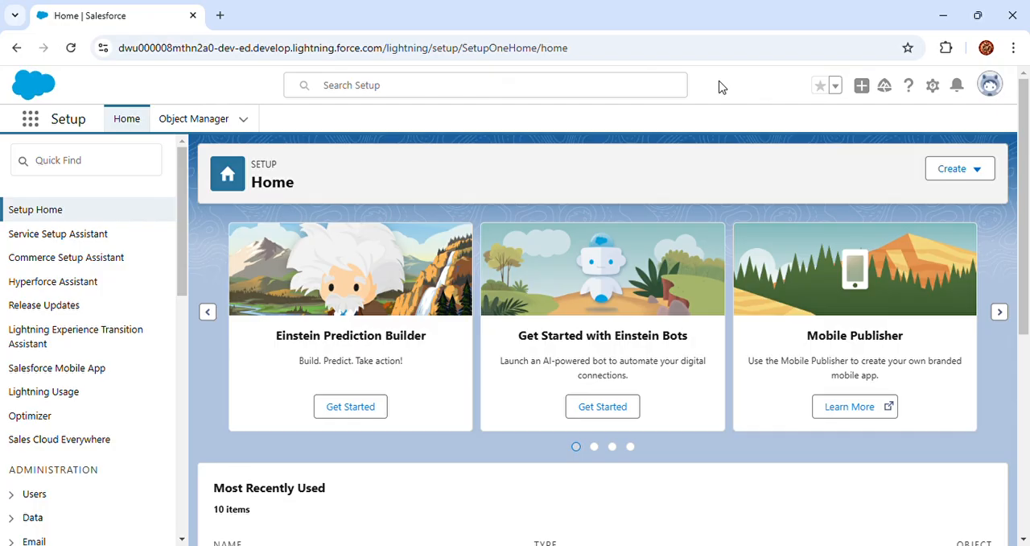
Search the web for "salesforce api integration postman" in a new browser tab and open Postman's Salesforce Platform APIs collection.
{"action": "left_click", "coordinate": [219, 15]}
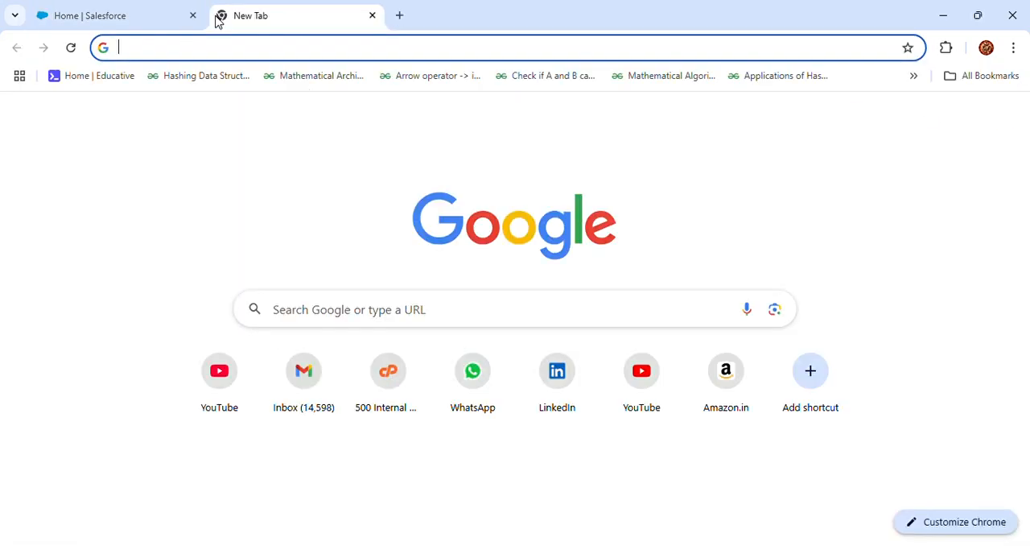
{"action": "type", "text": "sa"}
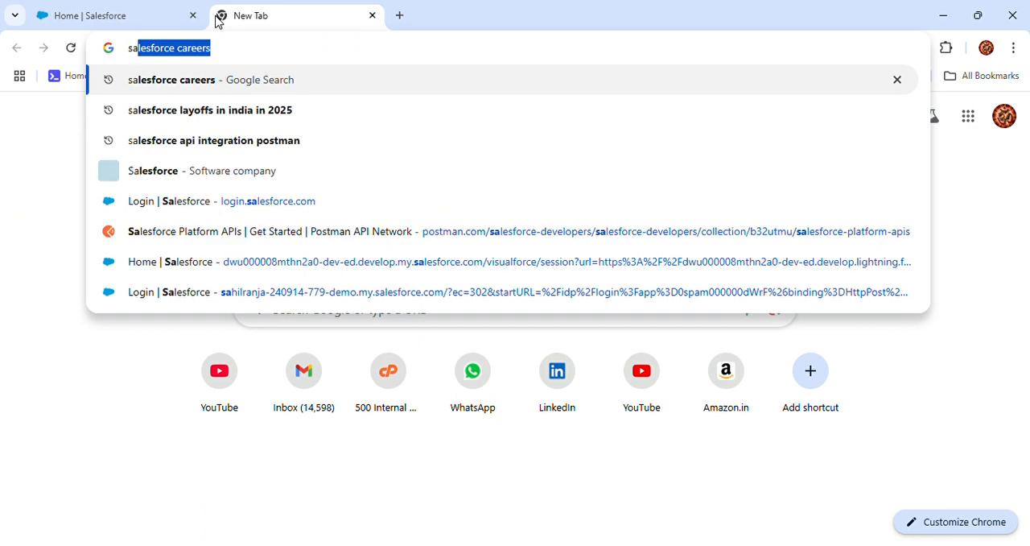
{"action": "type", "text": "lesforce"}
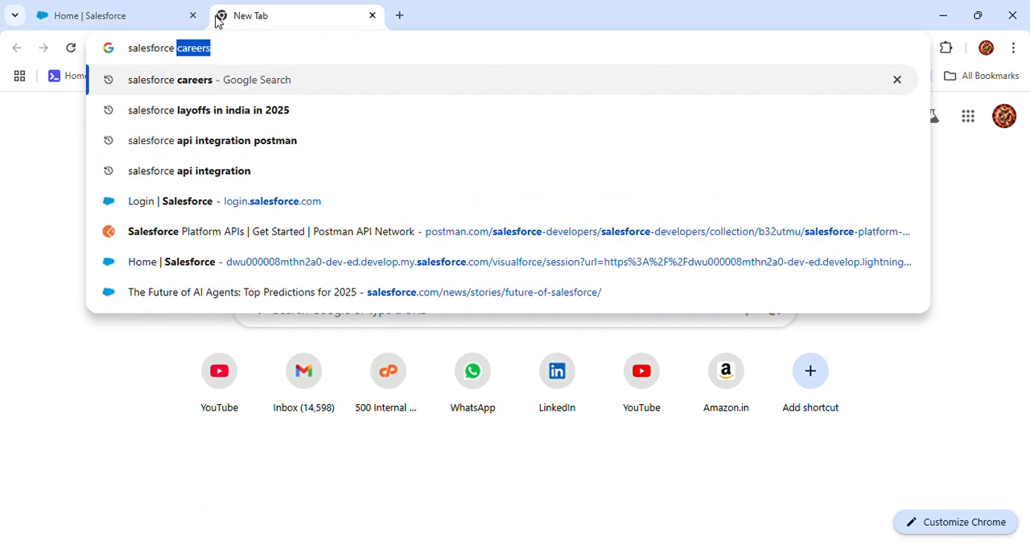
{"action": "key", "text": "Down"}
{"action": "key", "text": "Down"}
{"action": "key", "text": "Down"}
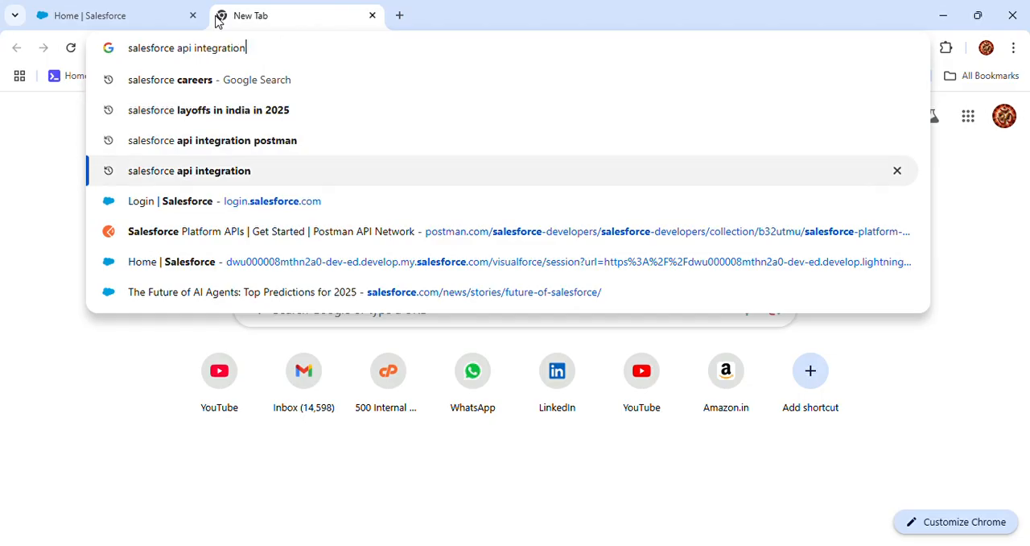
{"action": "key", "text": "Up"}
{"action": "key", "text": "Return"}
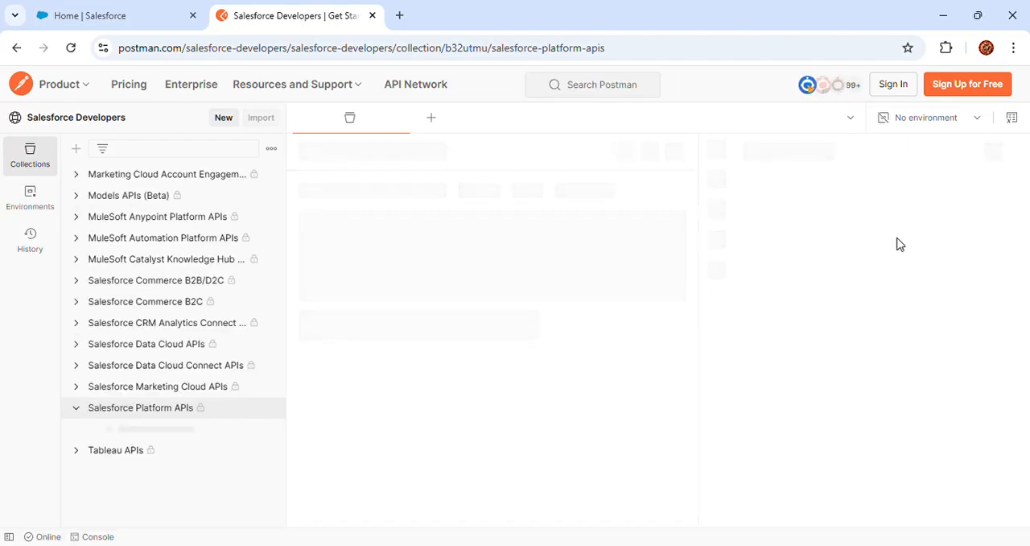
Return to Salesforce Setup, find "app manager", and open App Manager in its own browser tab.
{"action": "left_click", "coordinate": [172, 10]}
{"action": "left_click", "coordinate": [123, 155]}
{"action": "type", "text": "a"}
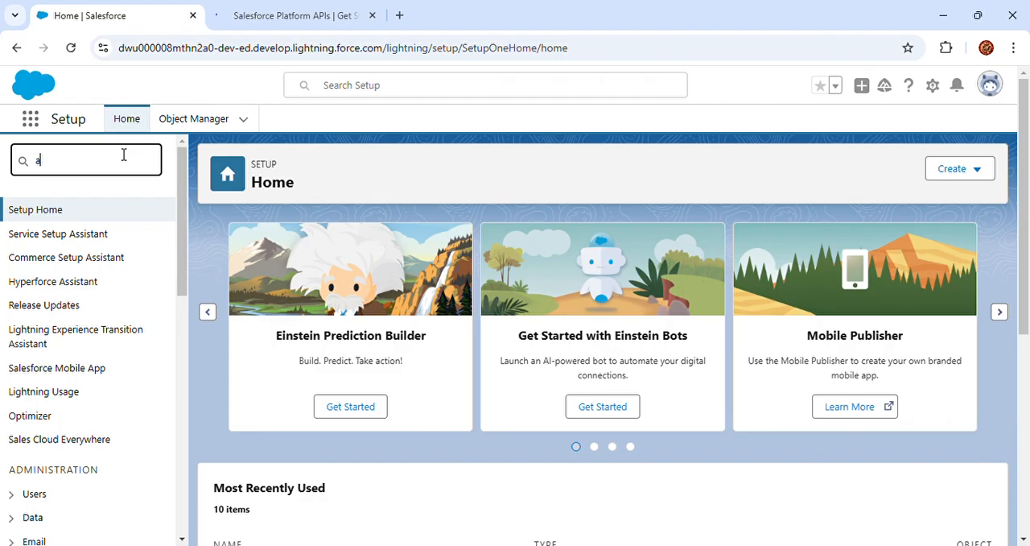
{"action": "type", "text": "pp"}
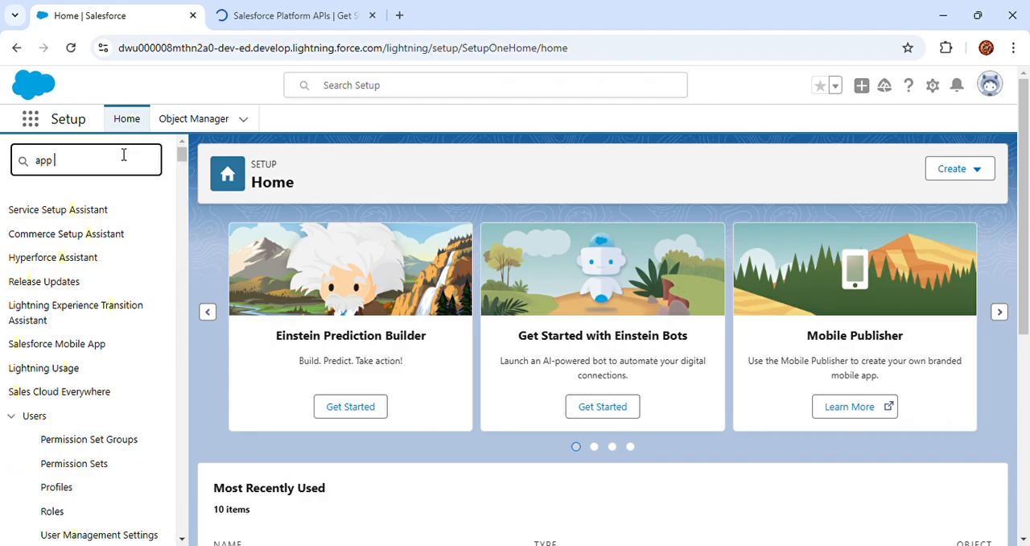
{"action": "type", "text": " man"}
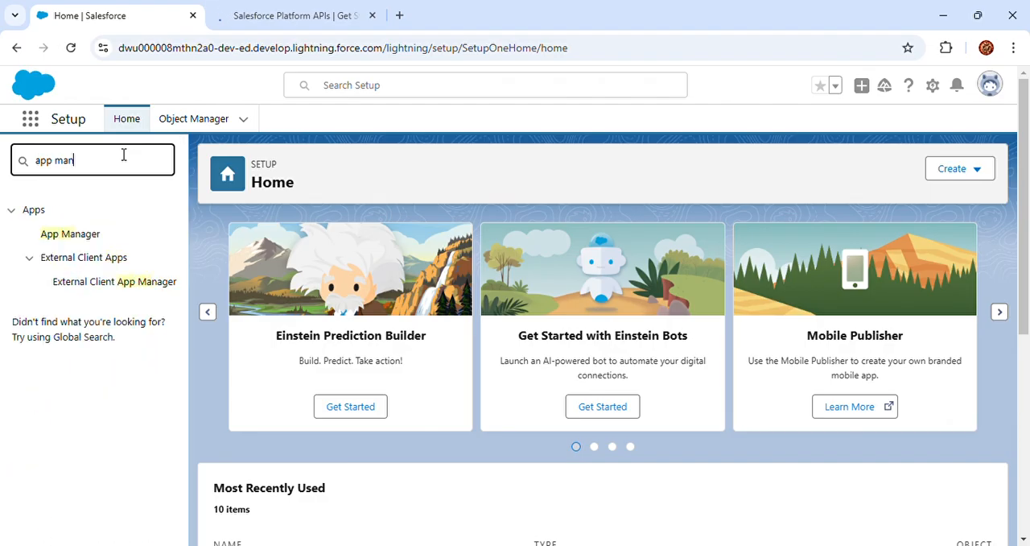
{"action": "type", "text": "ager"}
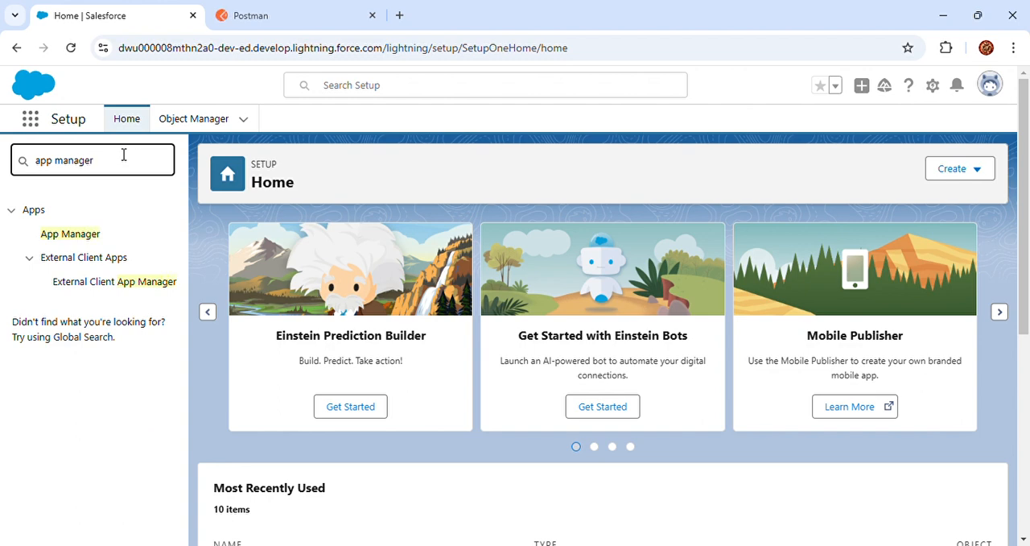
{"action": "left_click", "coordinate": [77, 236]}
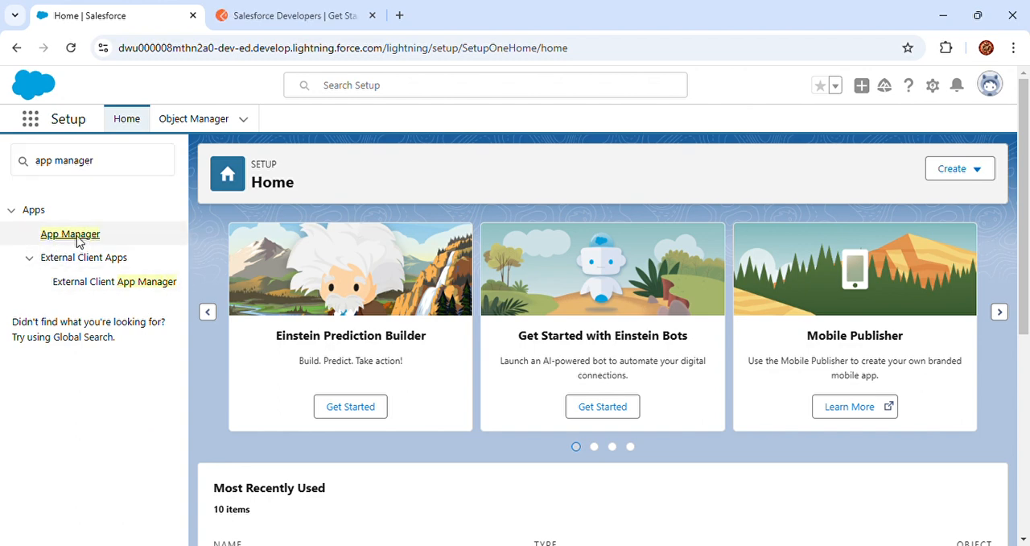
{"action": "left_click", "coordinate": [277, 15]}
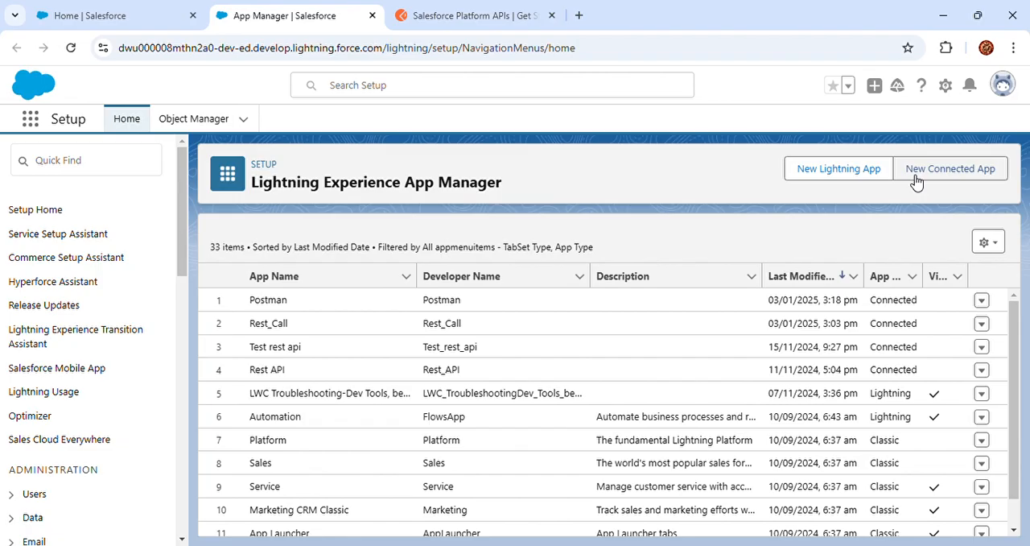
Open the details page of the existing connected app Test rest api.
{"action": "left_click", "coordinate": [915, 182]}
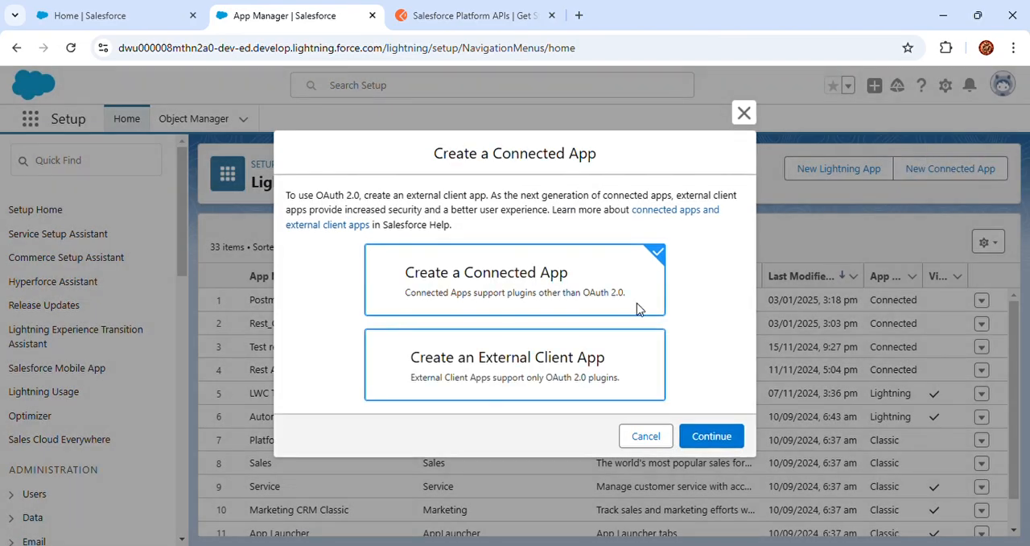
{"action": "left_click", "coordinate": [744, 113]}
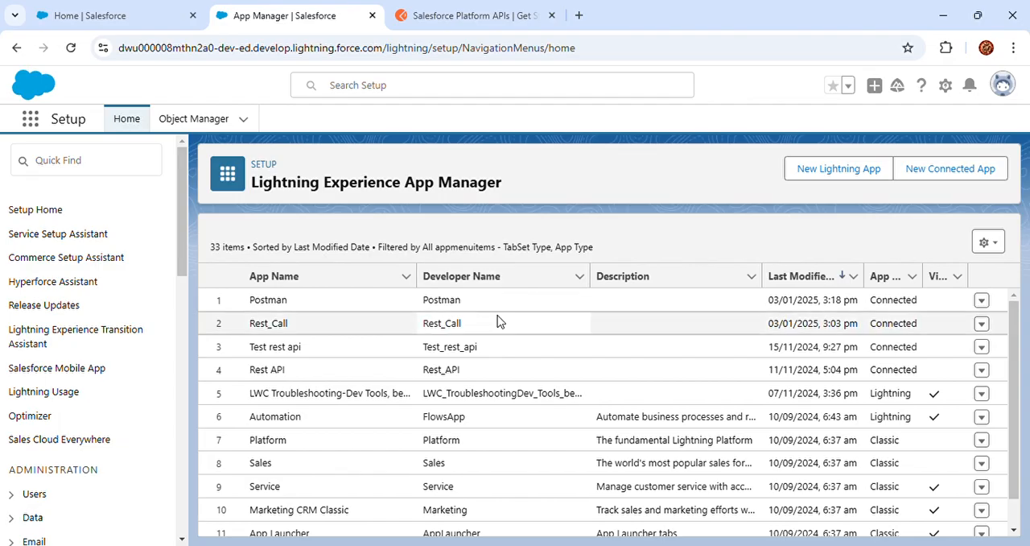
{"action": "left_click", "coordinate": [982, 349]}
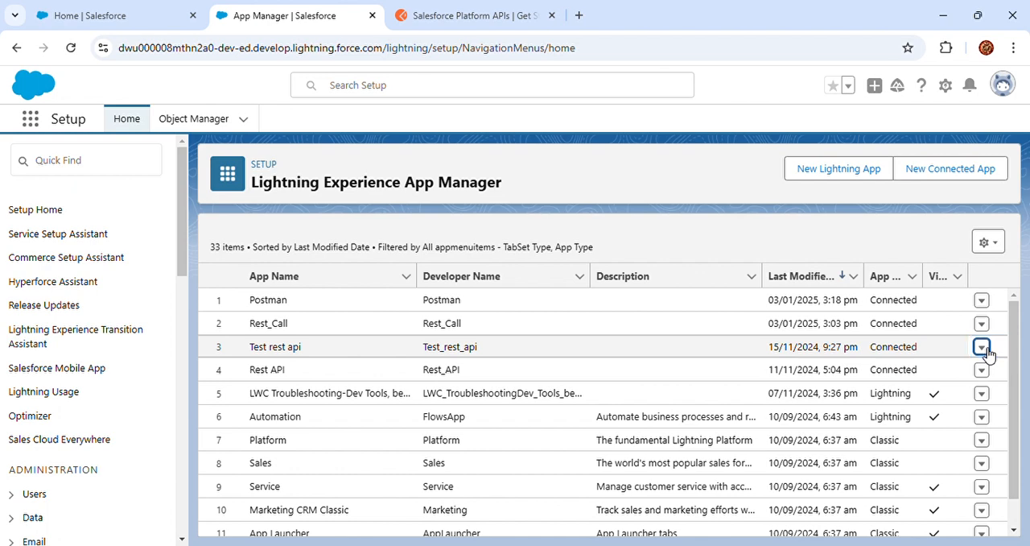
{"action": "left_click", "coordinate": [934, 386]}
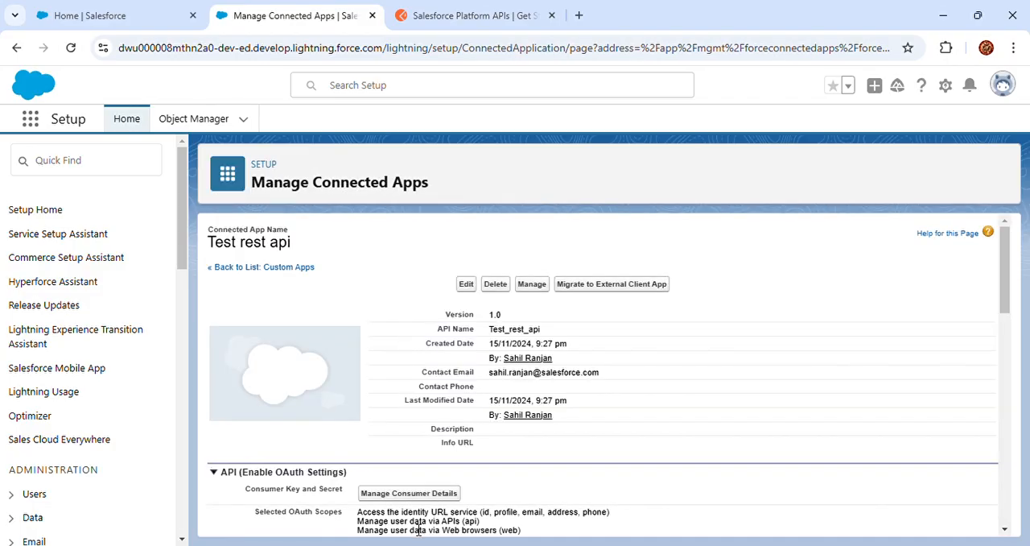
Open the app's consumer key and secret details, verifying identity with the emailed verification code.
{"action": "left_click", "coordinate": [415, 501]}
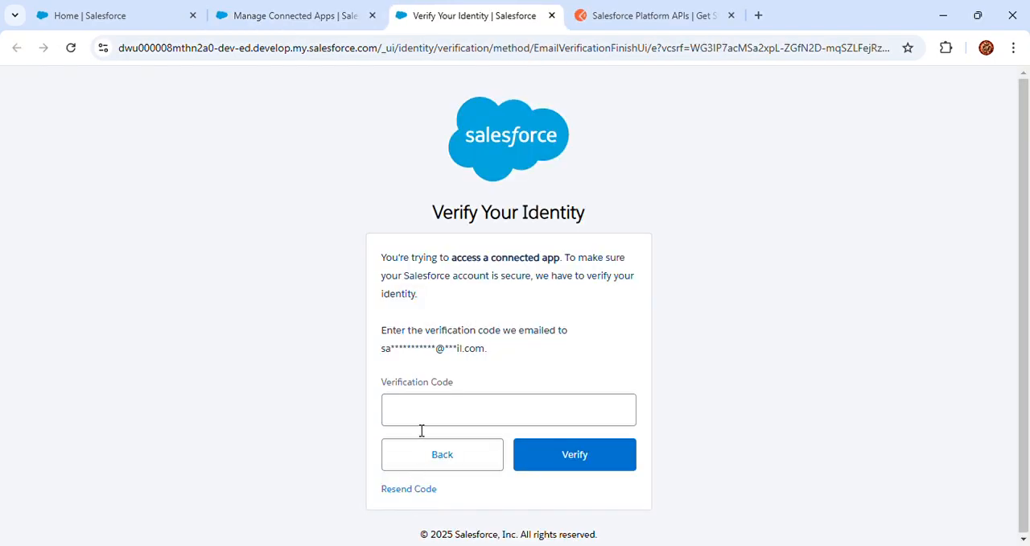
{"action": "left_click", "coordinate": [431, 414]}
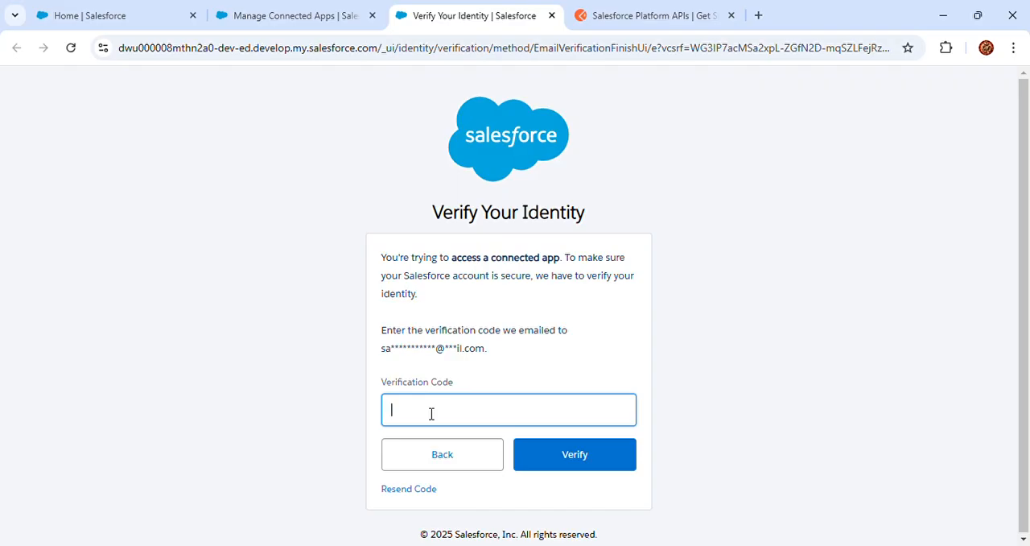
{"action": "key", "text": "Return"}
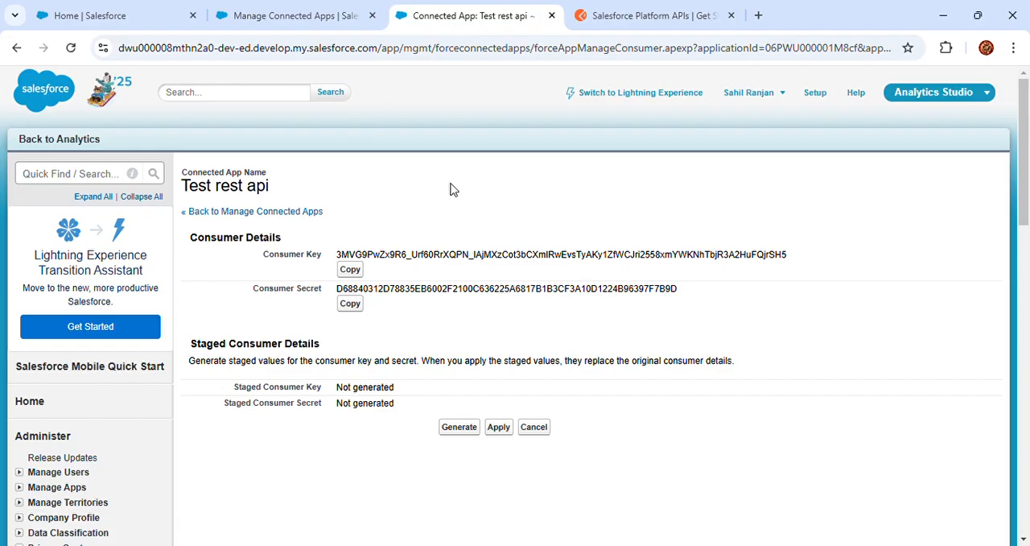
Switch to Postman and fork the Salesforce Platform APIs collection into My Workspace, keeping the suggested fork label.
{"action": "left_click", "coordinate": [609, 9]}
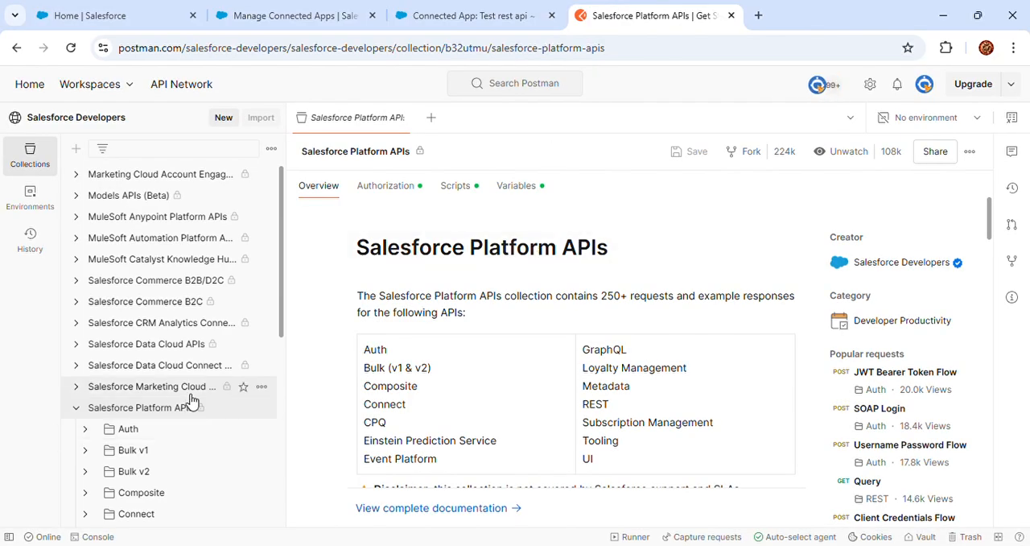
{"action": "scroll", "coordinate": [190, 400], "scroll_direction": "down", "scroll_amount": 3}
{"action": "scroll", "coordinate": [191, 400], "scroll_direction": "up", "scroll_amount": 3}
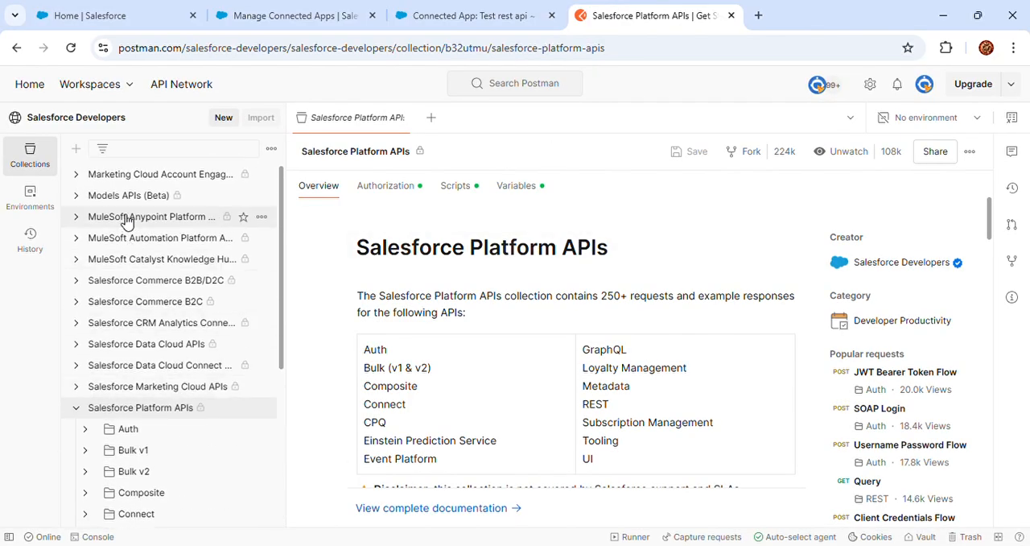
{"action": "scroll", "coordinate": [208, 416], "scroll_direction": "down", "scroll_amount": 3}
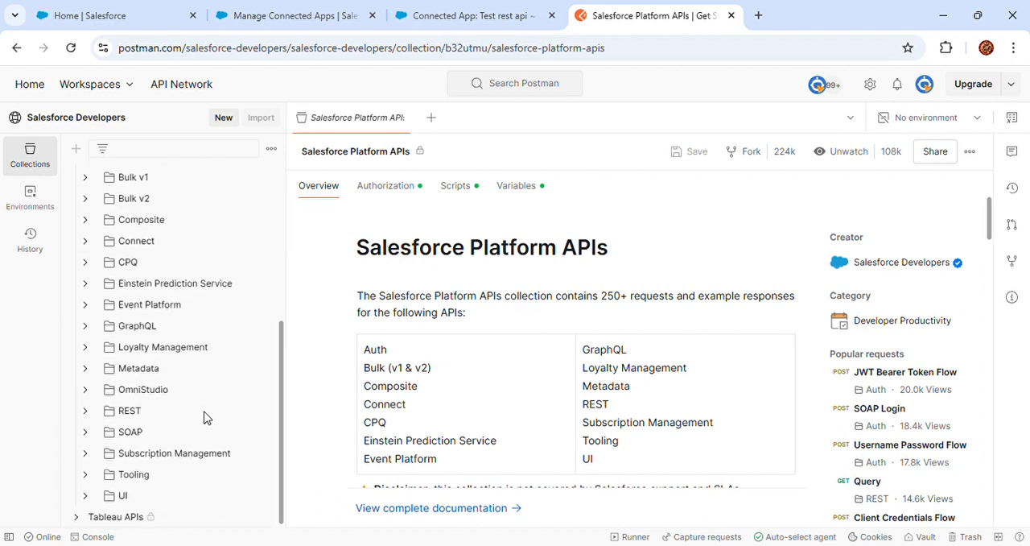
{"action": "scroll", "coordinate": [207, 416], "scroll_direction": "up", "scroll_amount": 3}
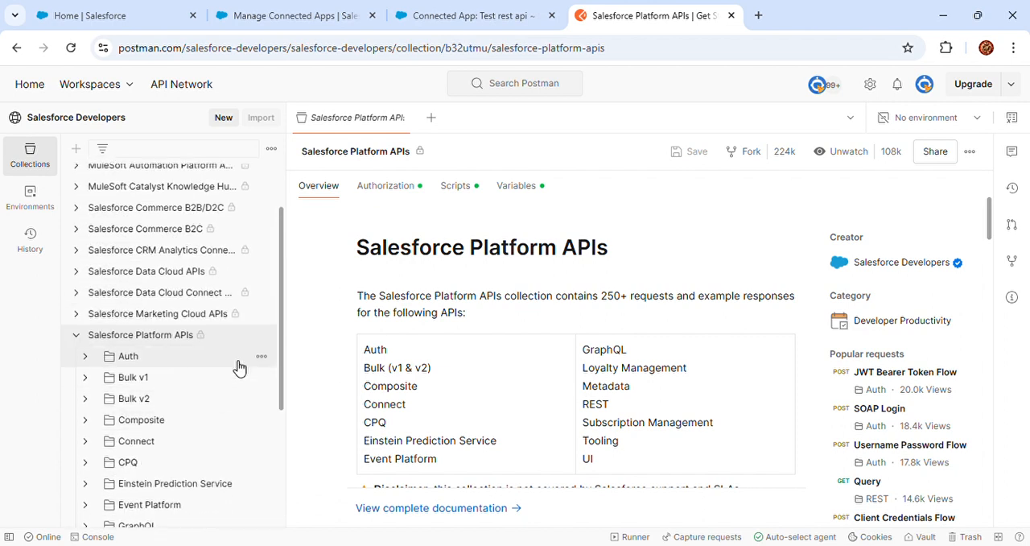
{"action": "left_click", "coordinate": [262, 335]}
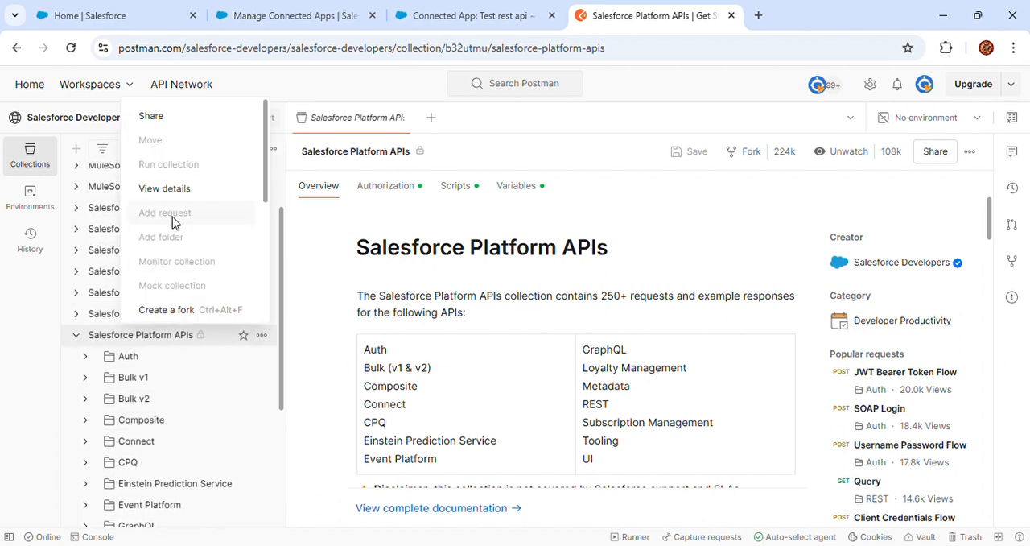
{"action": "left_click", "coordinate": [193, 313]}
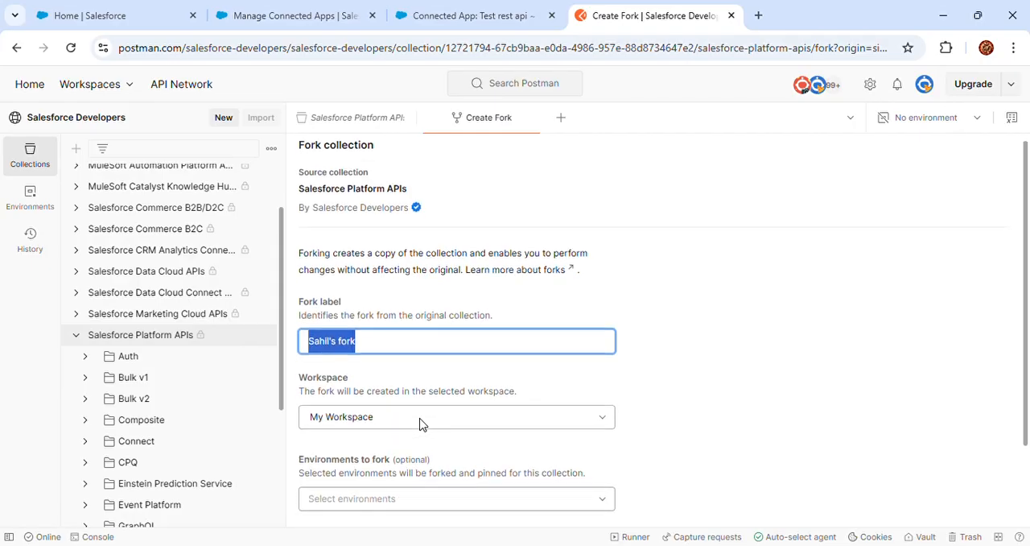
{"action": "scroll", "coordinate": [418, 427], "scroll_direction": "down", "scroll_amount": 2}
{"action": "left_click", "coordinate": [343, 505]}
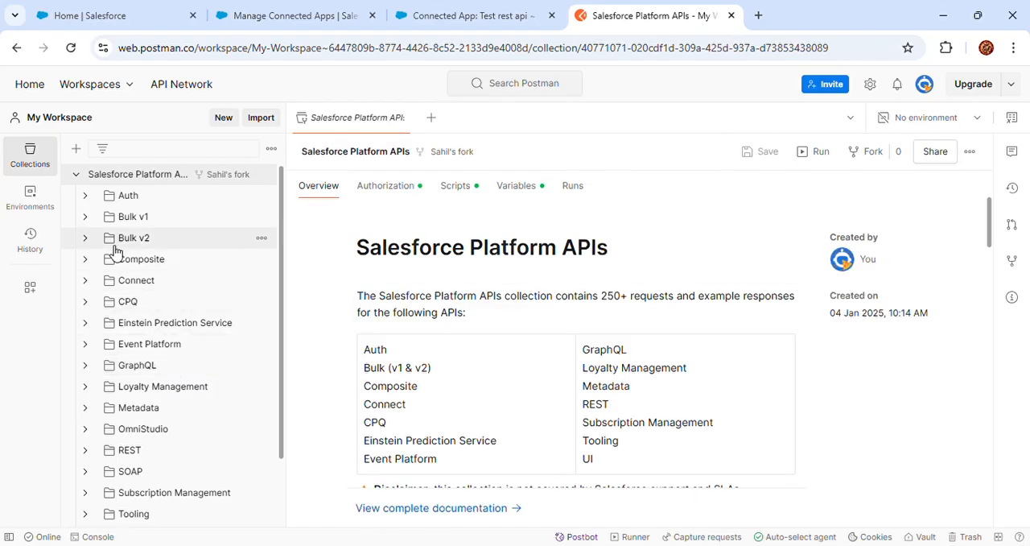
Open the User Agent Flow request from the forked collection's Auth folder and enlarge its parameter table.
{"action": "left_click", "coordinate": [87, 198]}
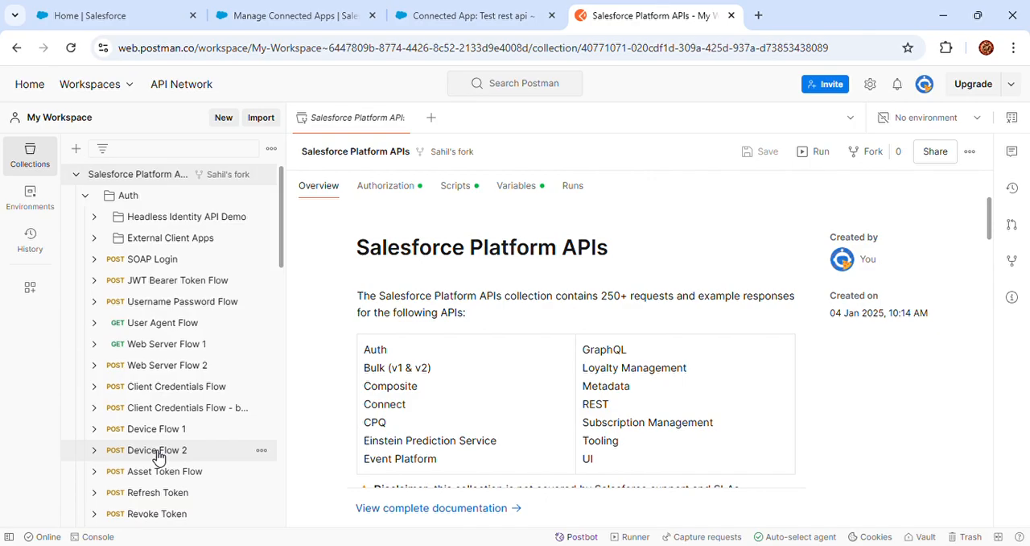
{"action": "left_click", "coordinate": [167, 330]}
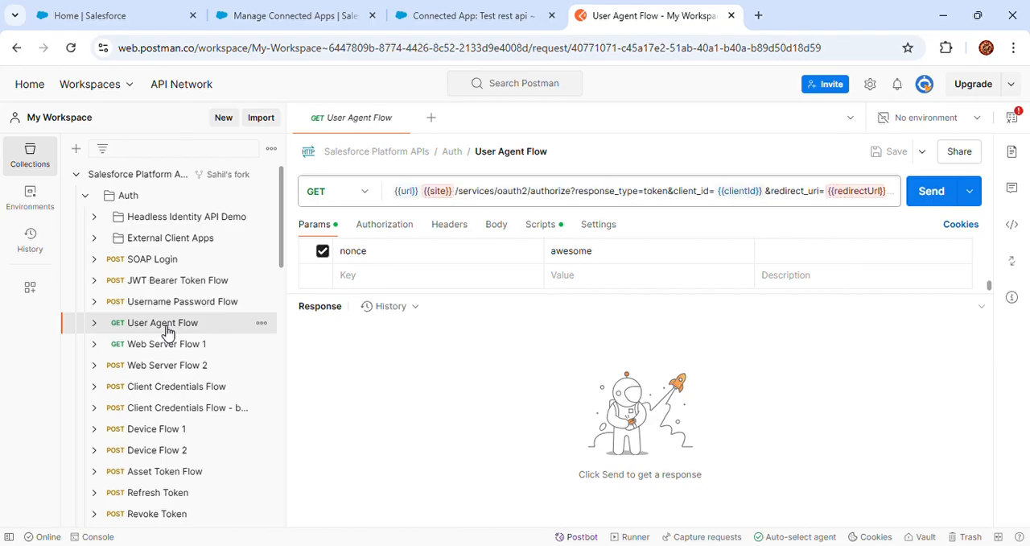
{"action": "left_click_drag", "start_coordinate": [503, 304], "coordinate": [495, 455]}
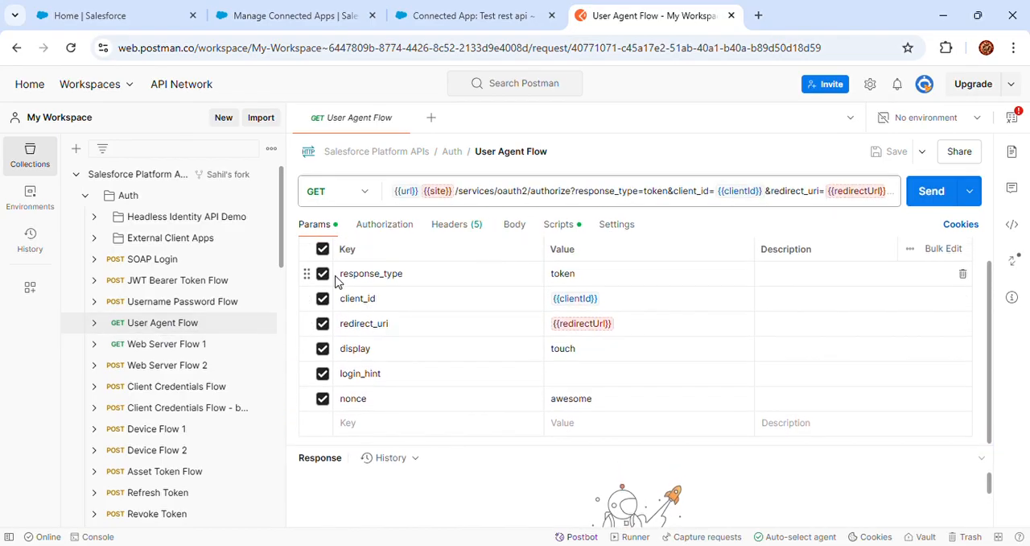
Limit the request's enabled query parameters to response_type, client_id and redirect_uri.
{"action": "left_click", "coordinate": [323, 248]}
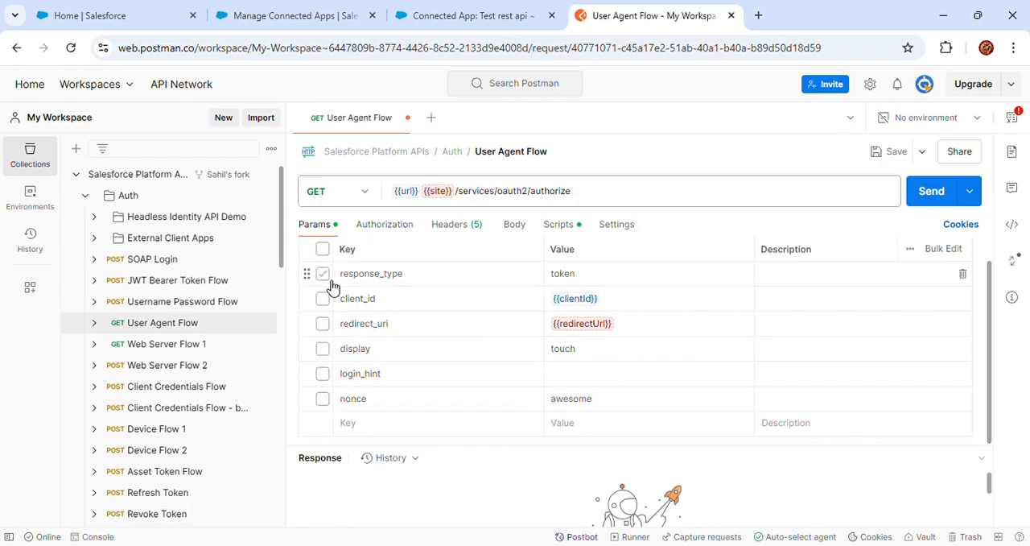
{"action": "left_click", "coordinate": [323, 274]}
{"action": "left_click", "coordinate": [324, 298]}
{"action": "left_click", "coordinate": [323, 324]}
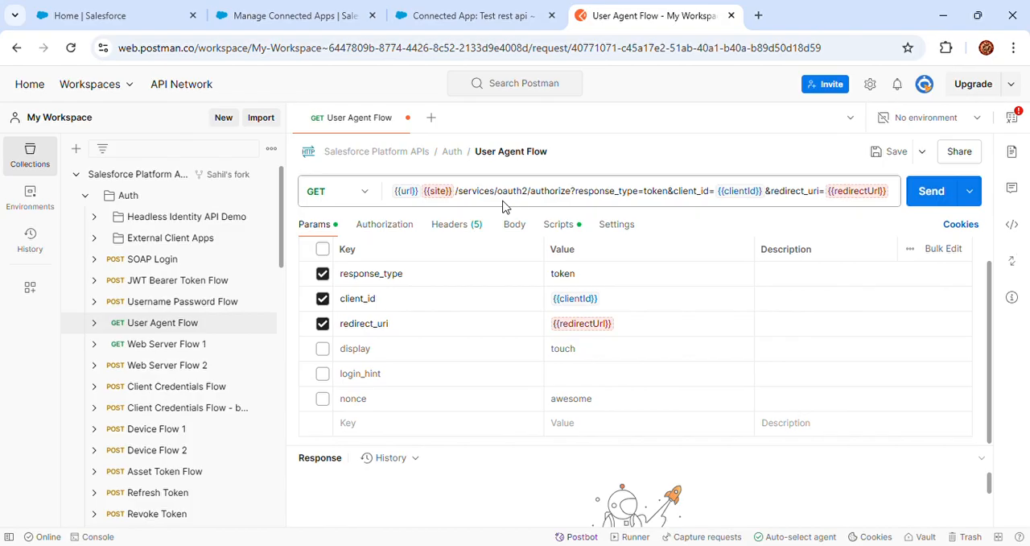
Remove the {{url}}{{site}} variables from the start of the request URL.
{"action": "left_click", "coordinate": [463, 195]}
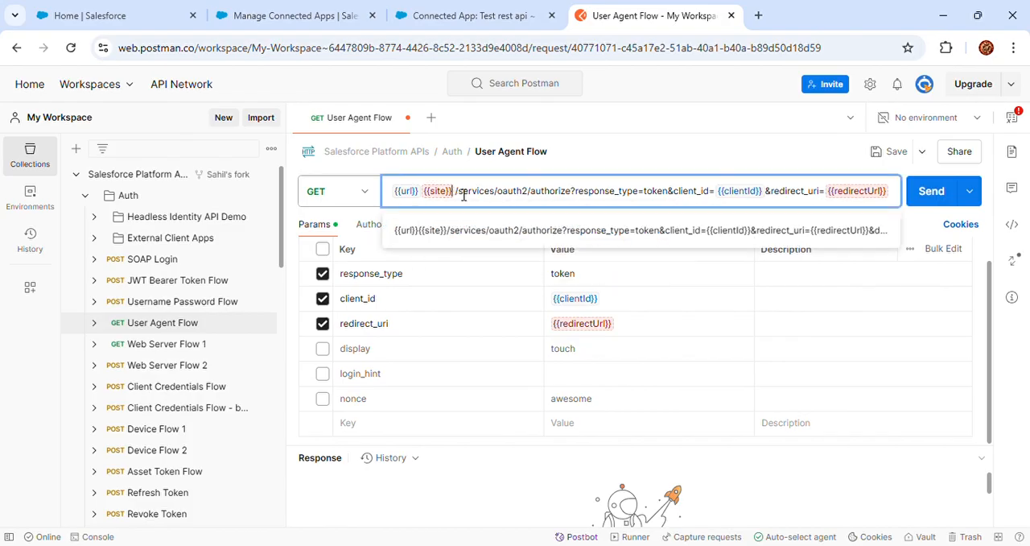
{"action": "key", "text": "shift+Home"}
{"action": "key", "text": "BackSpace"}
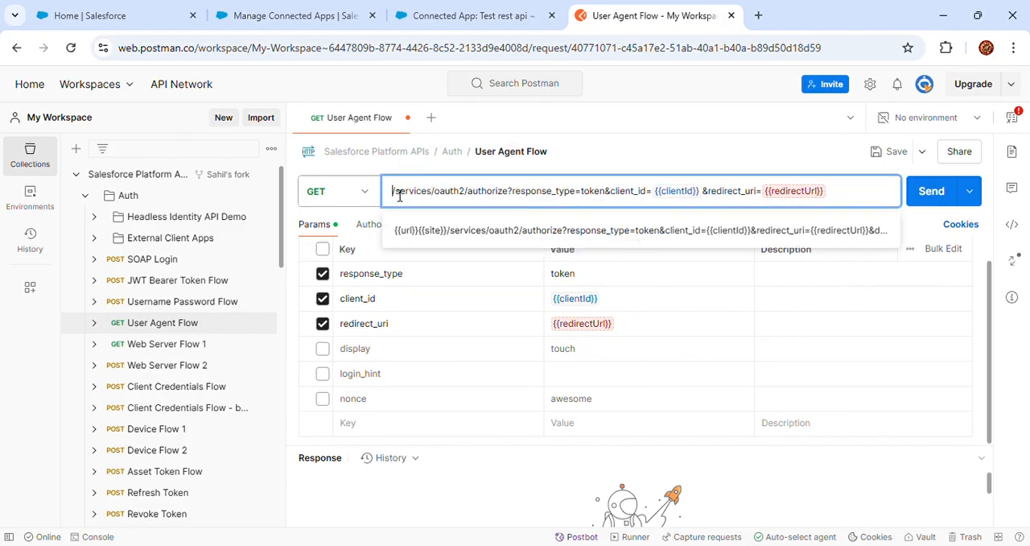
{"action": "left_click", "coordinate": [463, 15]}
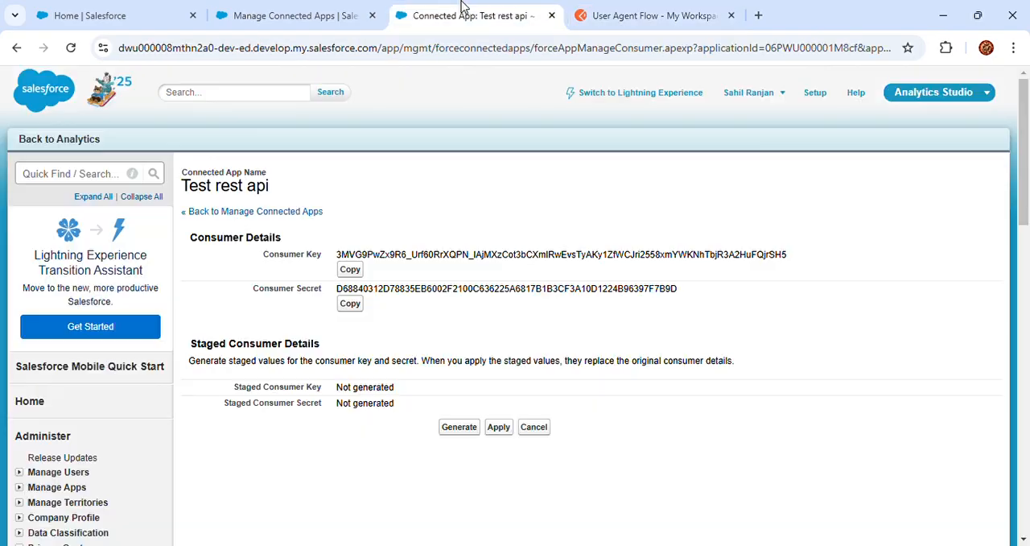
{"action": "left_click", "coordinate": [409, 48]}
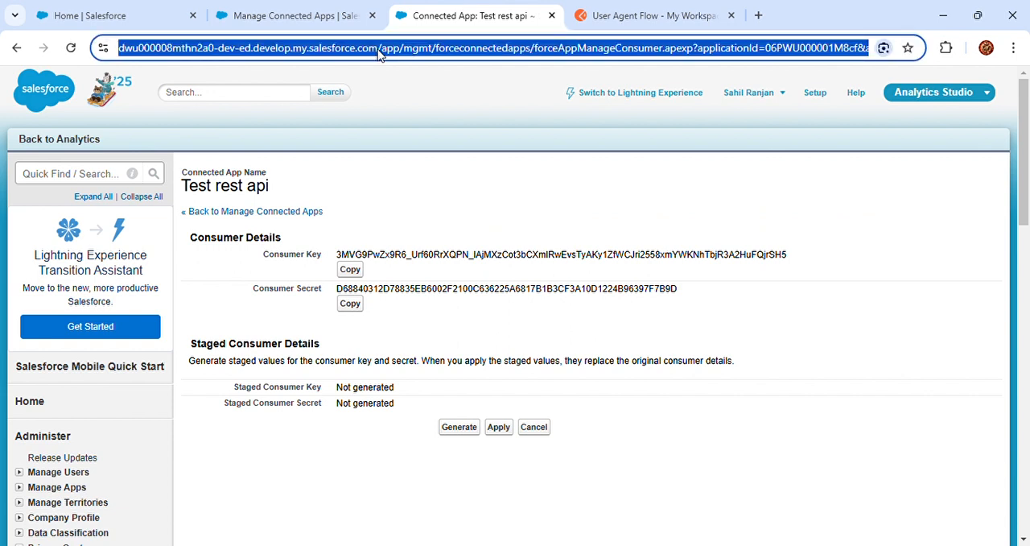
{"action": "left_click", "coordinate": [381, 50]}
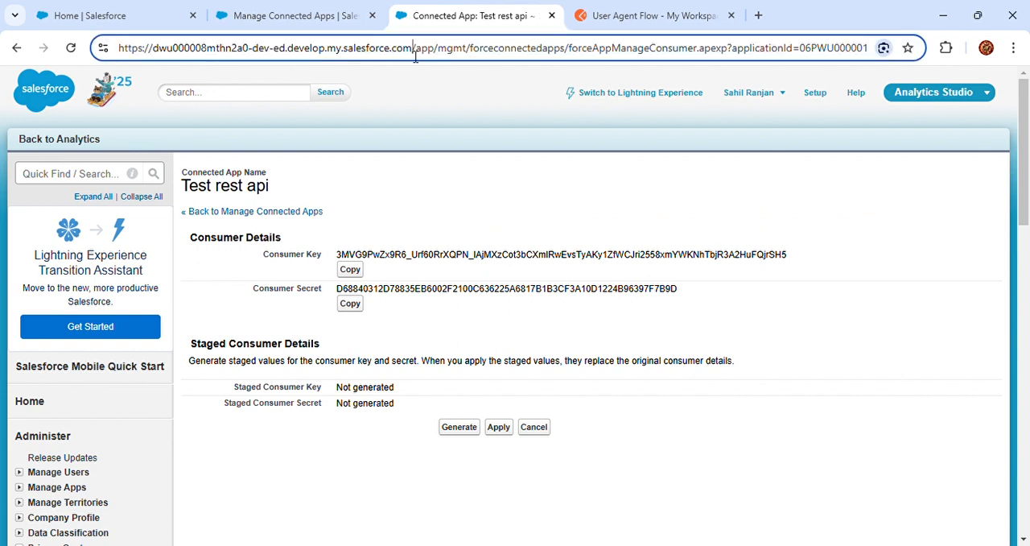
{"action": "left_click_drag", "start_coordinate": [417, 53], "coordinate": [103, 36]}
{"action": "key", "text": "ctrl+c"}
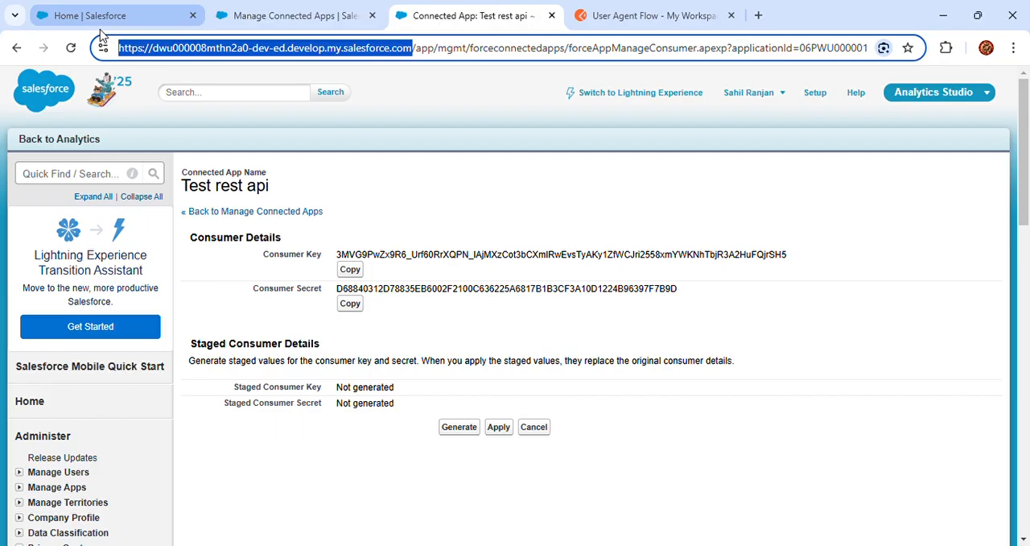
{"action": "left_click", "coordinate": [667, 8]}
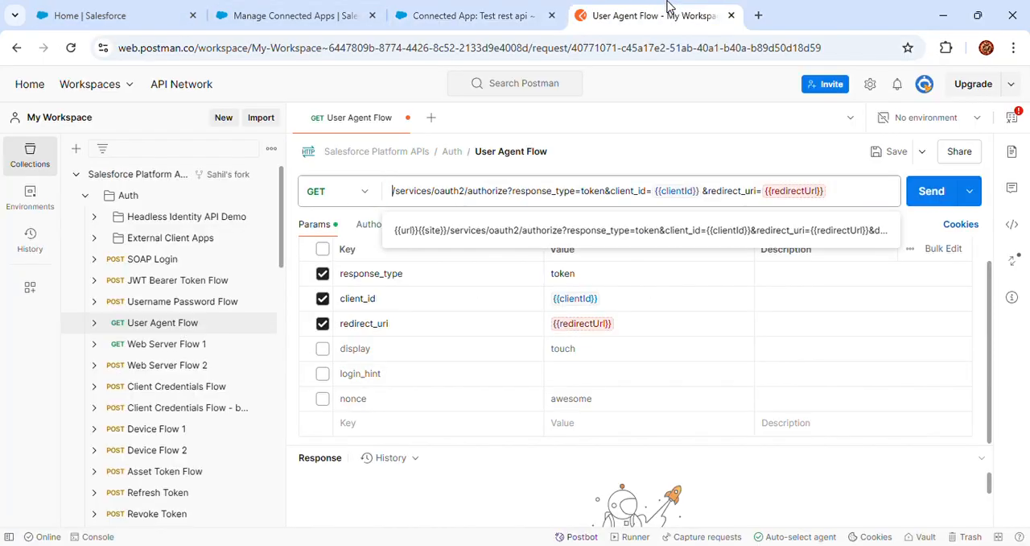
{"action": "key", "text": "ctrl+v"}
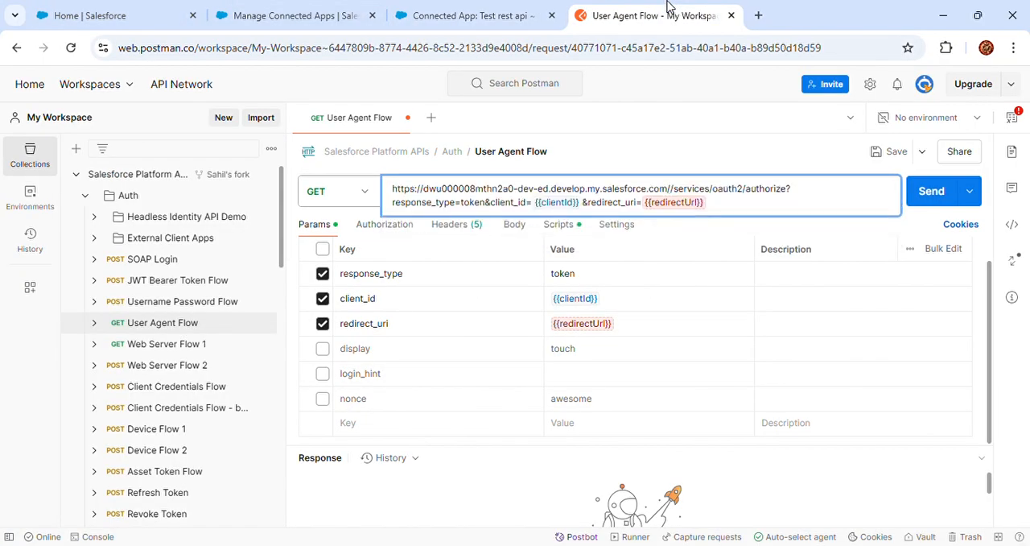
{"action": "key", "text": "BackSpace"}
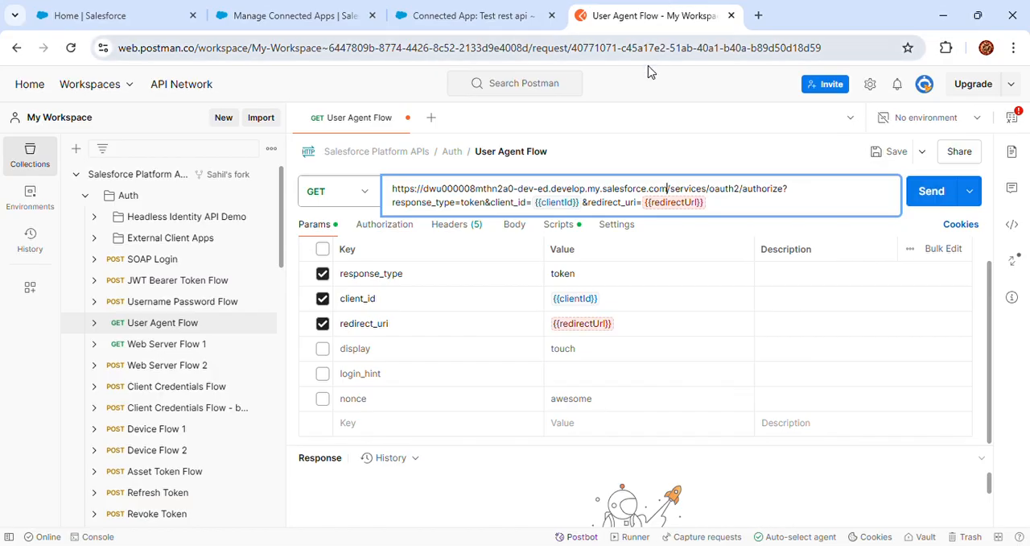
{"action": "left_click", "coordinate": [643, 108]}
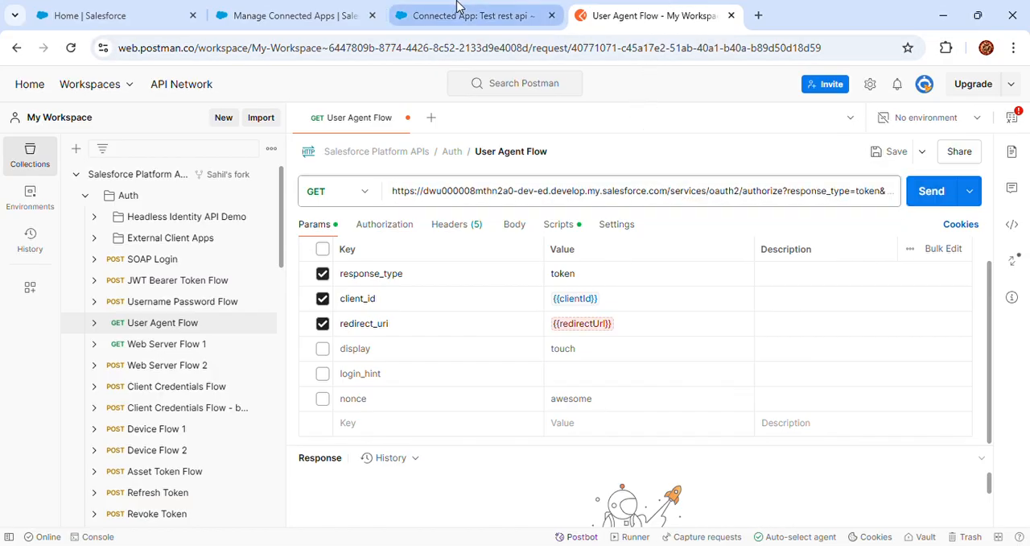
Replace the client_id value in Postman with the consumer key copied from the Test rest api connected app in Salesforce.
{"action": "left_click", "coordinate": [460, 9]}
{"action": "left_click", "coordinate": [354, 270]}
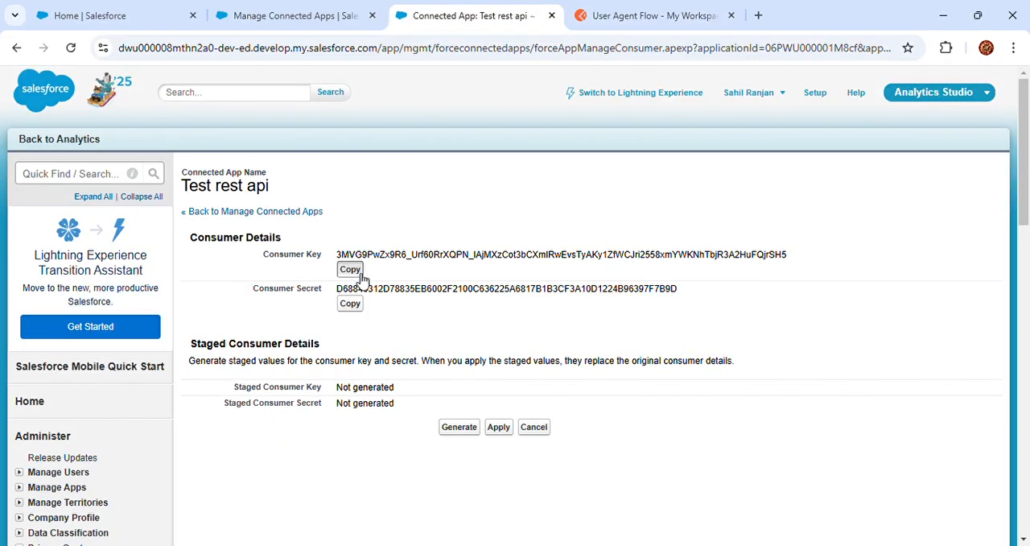
{"action": "left_click", "coordinate": [597, 13]}
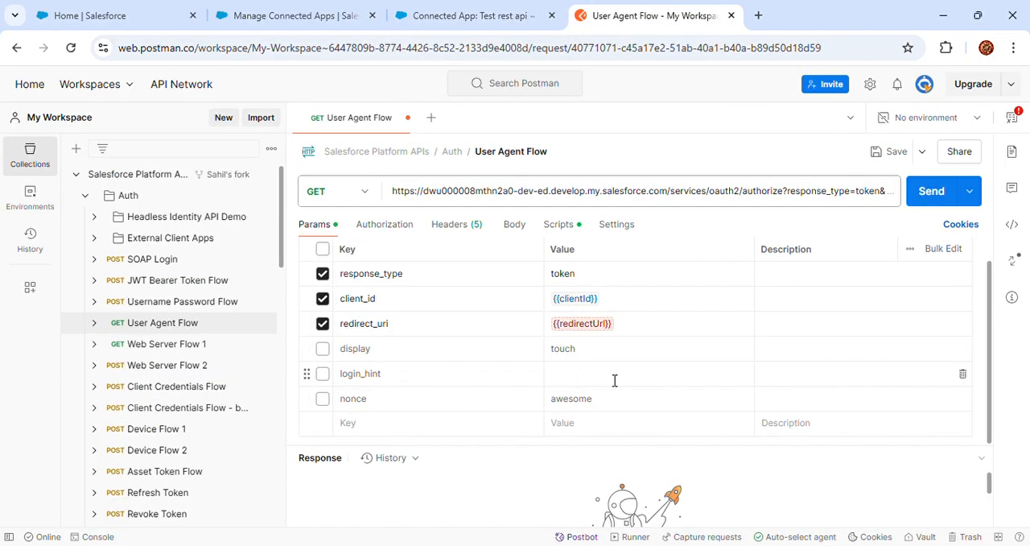
{"action": "double_click", "coordinate": [620, 301]}
{"action": "key", "text": "BackSpace"}
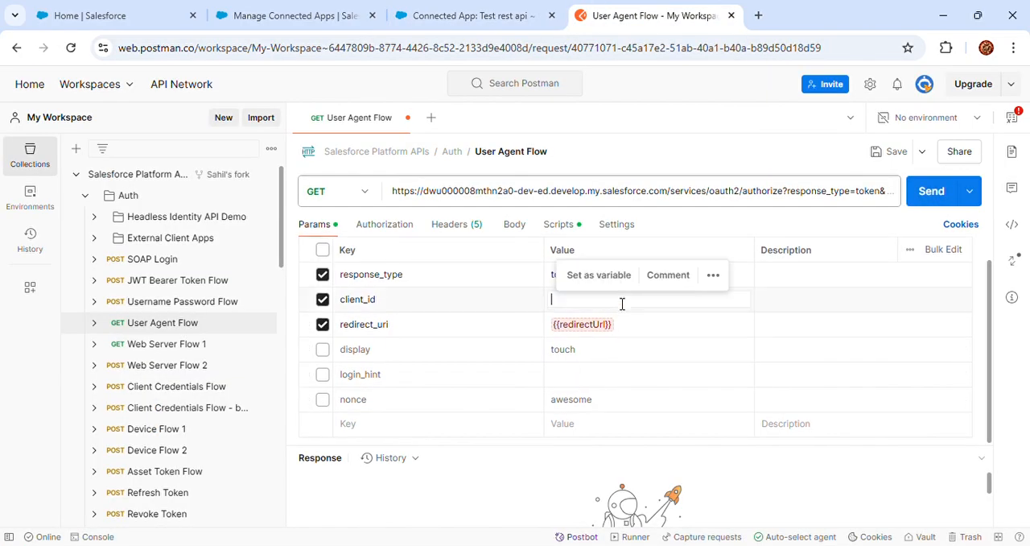
{"action": "key", "text": "ctrl+v"}
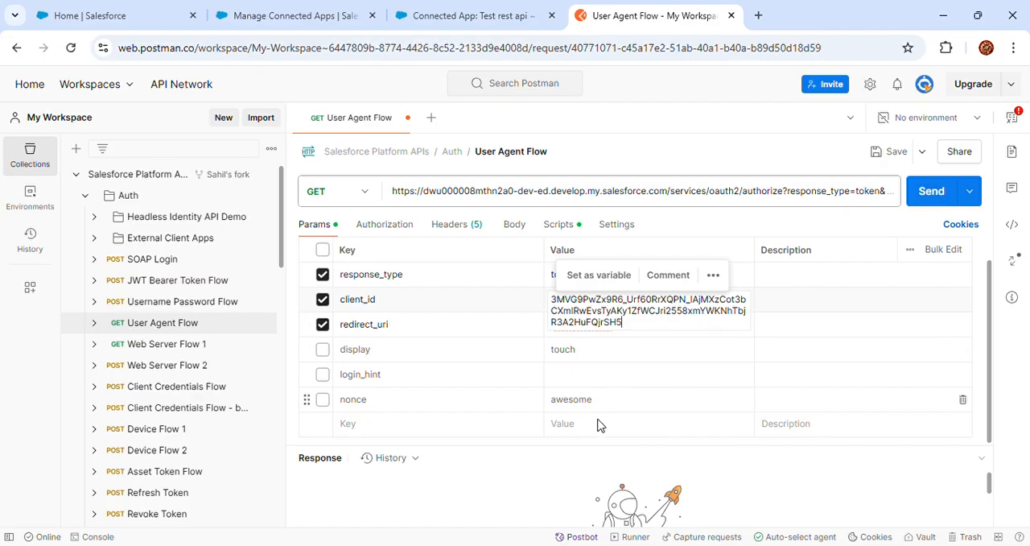
{"action": "left_click", "coordinate": [564, 457]}
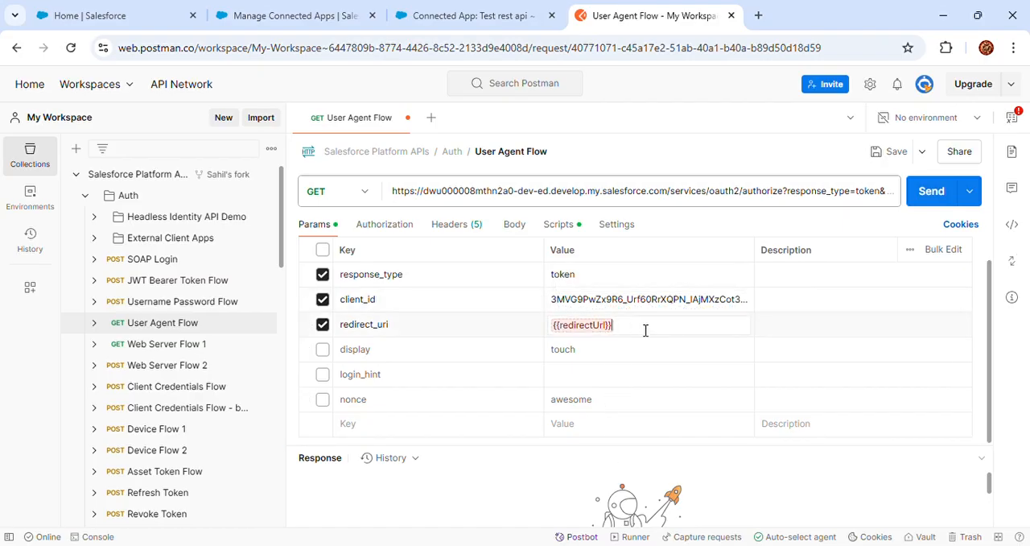
{"action": "key", "text": "ctrl+a"}
{"action": "key", "text": "BackSpace"}
{"action": "left_click", "coordinate": [340, 8]}
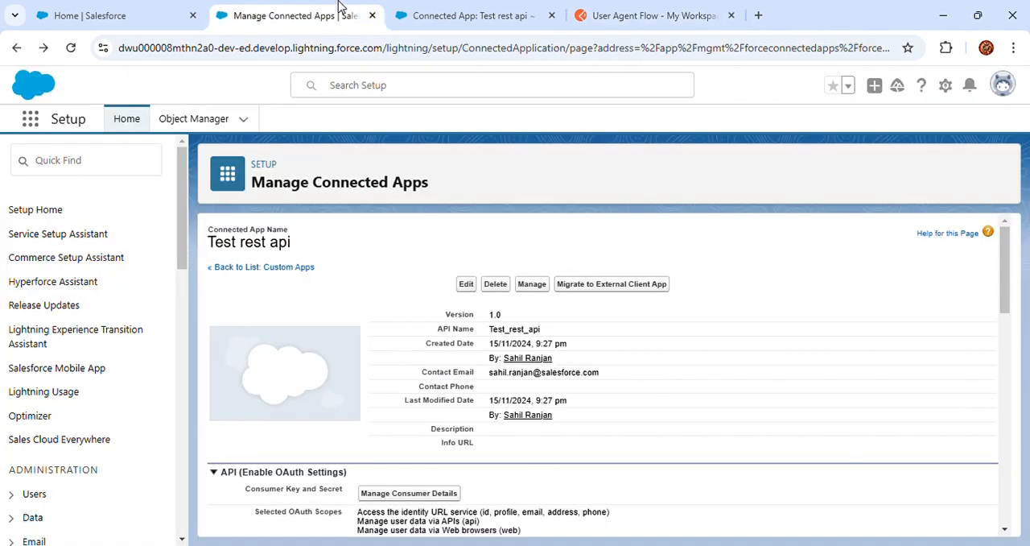
{"action": "scroll", "coordinate": [458, 370], "scroll_direction": "down", "scroll_amount": 5}
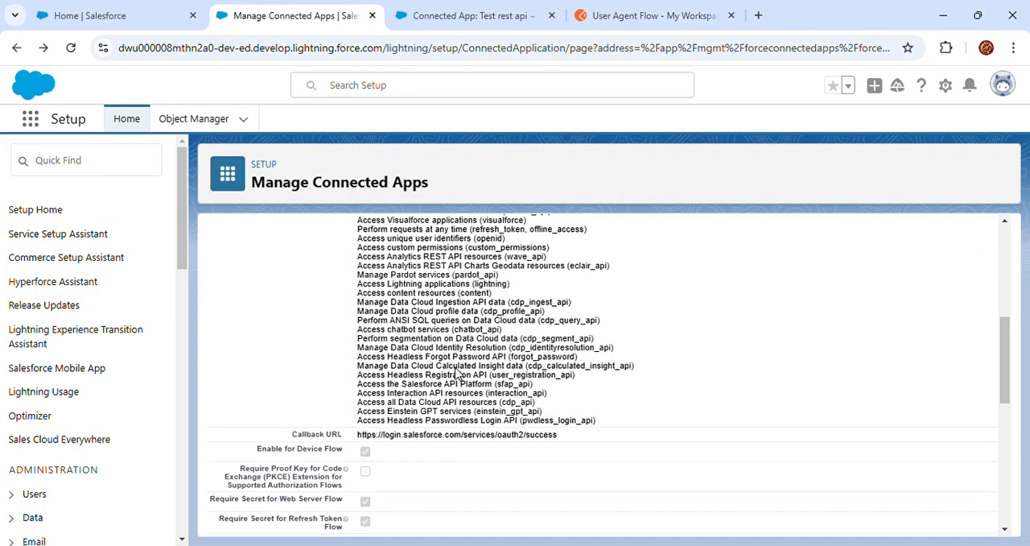
{"action": "double_click", "coordinate": [422, 438]}
{"action": "triple_click", "coordinate": [424, 446]}
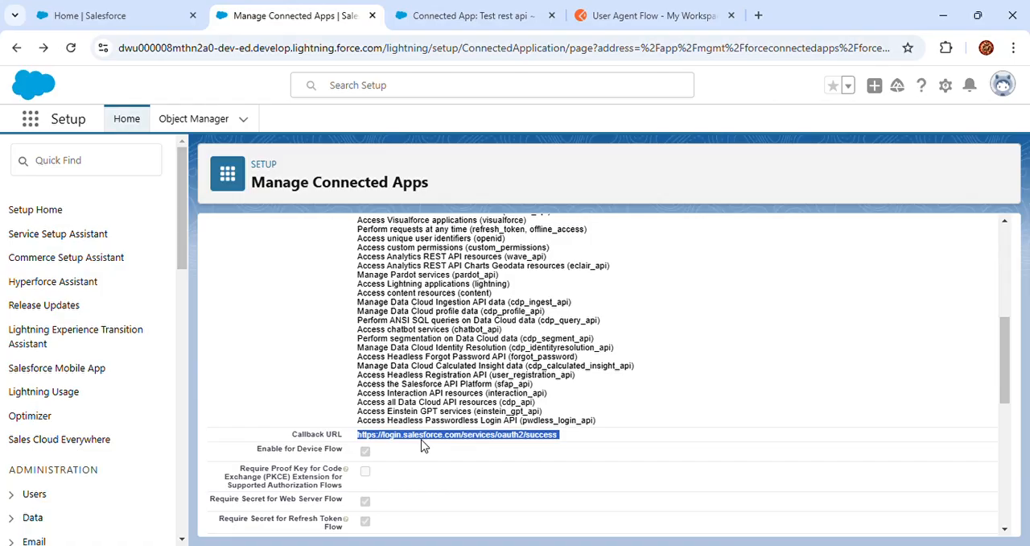
{"action": "left_click", "coordinate": [669, 16]}
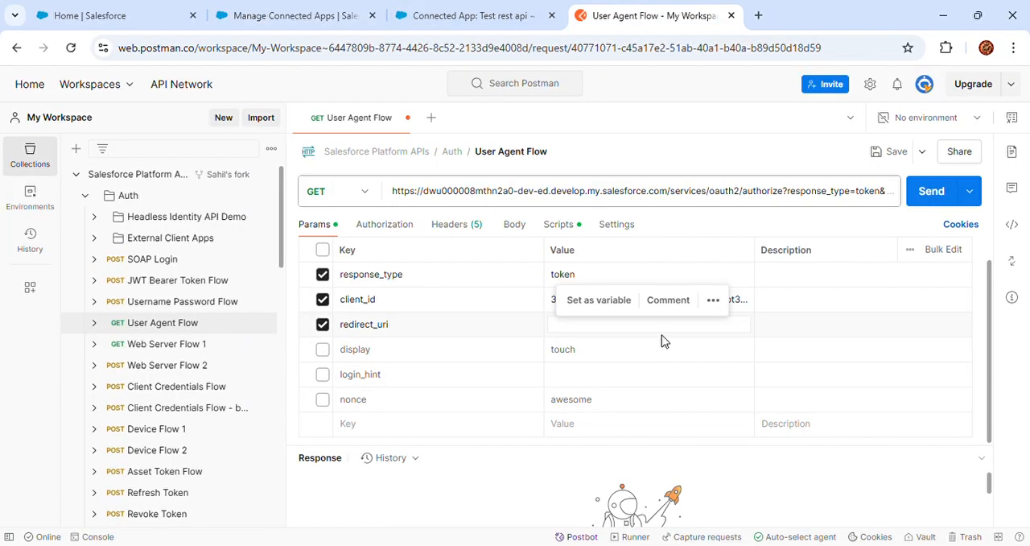
{"action": "key", "text": "ctrl+v"}
{"action": "key", "text": "BackSpace"}
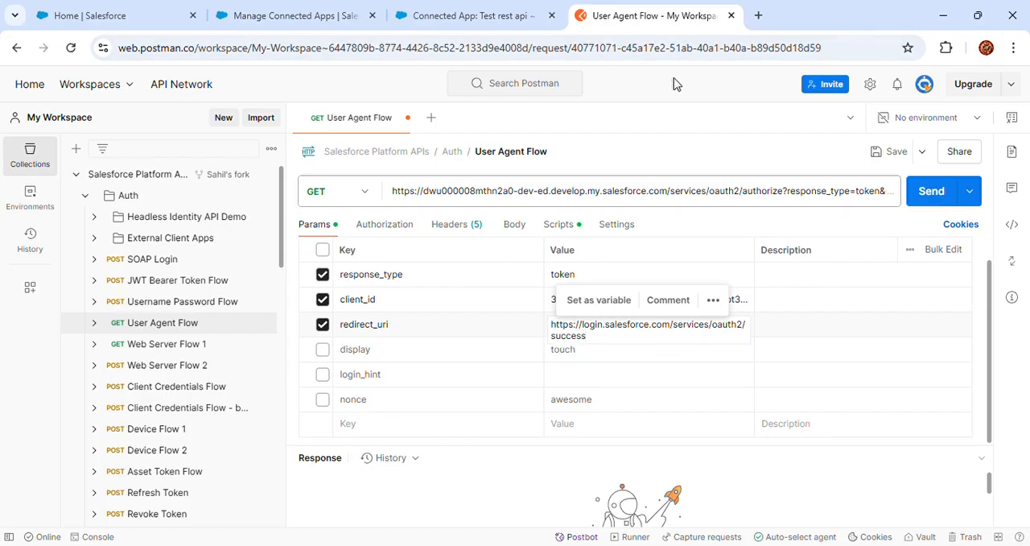
{"action": "left_click", "coordinate": [777, 357]}
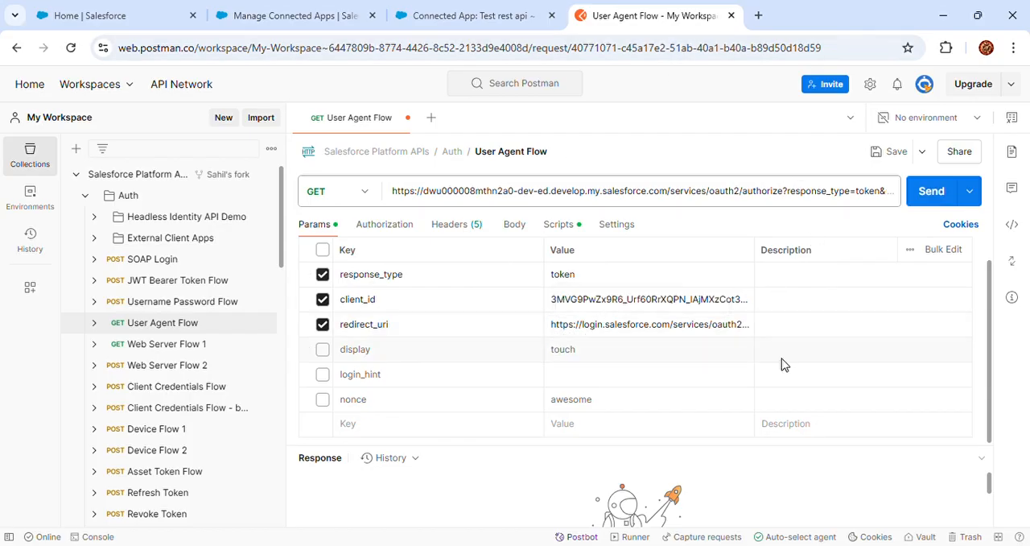
Send the request with its response downloaded, and allow the requested Salesforce access on the page opened from the response file.
{"action": "left_click", "coordinate": [970, 190]}
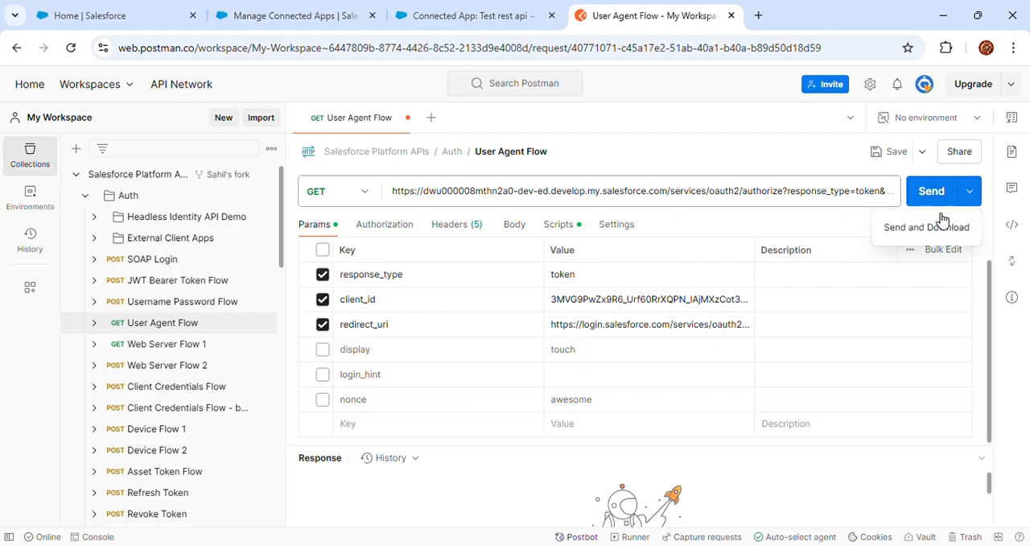
{"action": "left_click", "coordinate": [932, 227]}
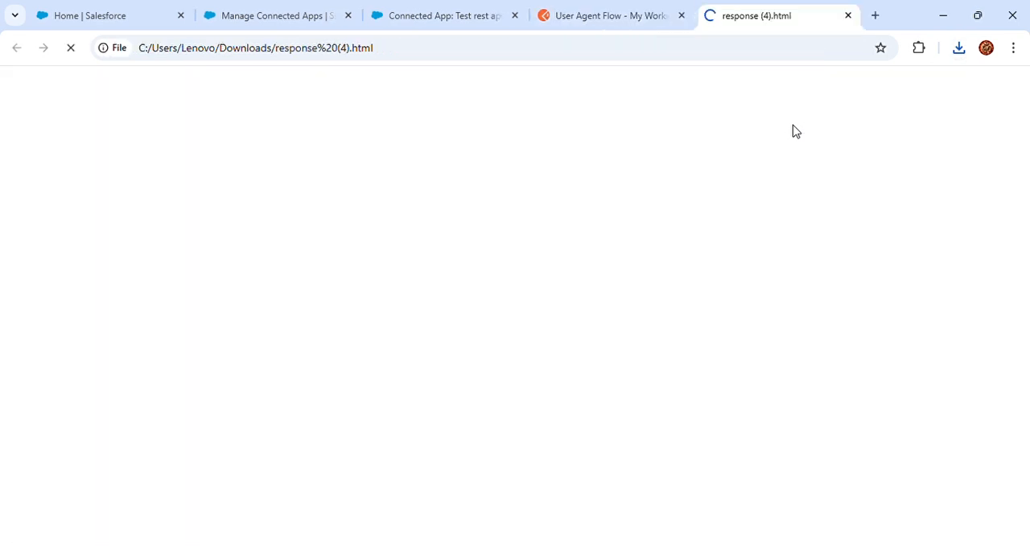
{"action": "scroll", "coordinate": [720, 478], "scroll_direction": "down", "scroll_amount": 5}
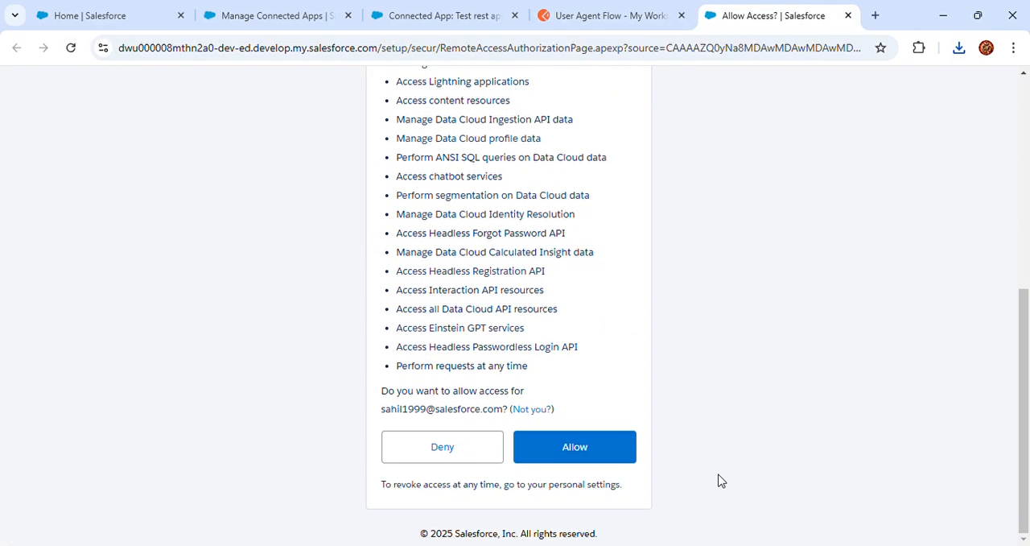
{"action": "left_click", "coordinate": [602, 455]}
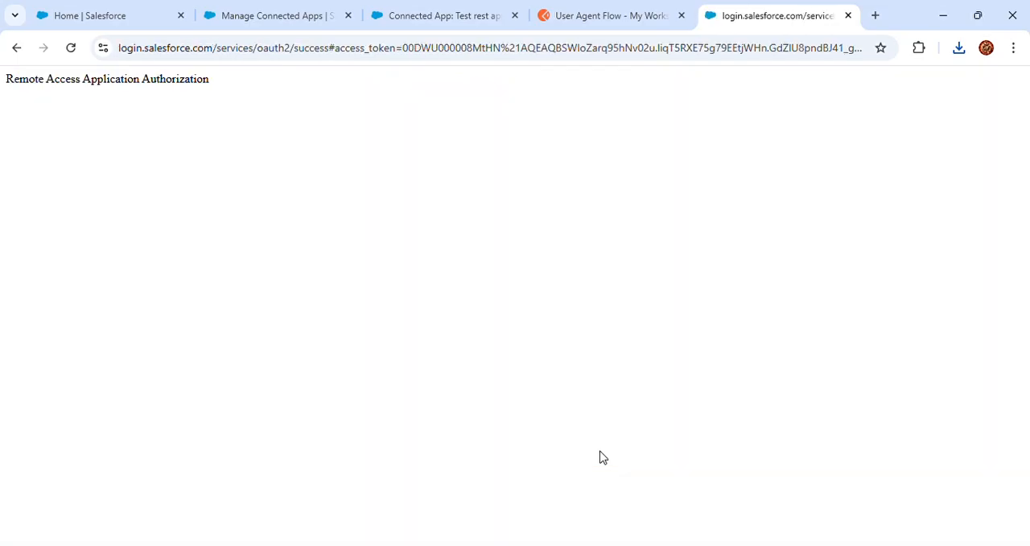
Copy the full URL of the authorization success page and open meyerweb's URL Decoder/Encoder through a web search for "url decode".
{"action": "left_click", "coordinate": [580, 58]}
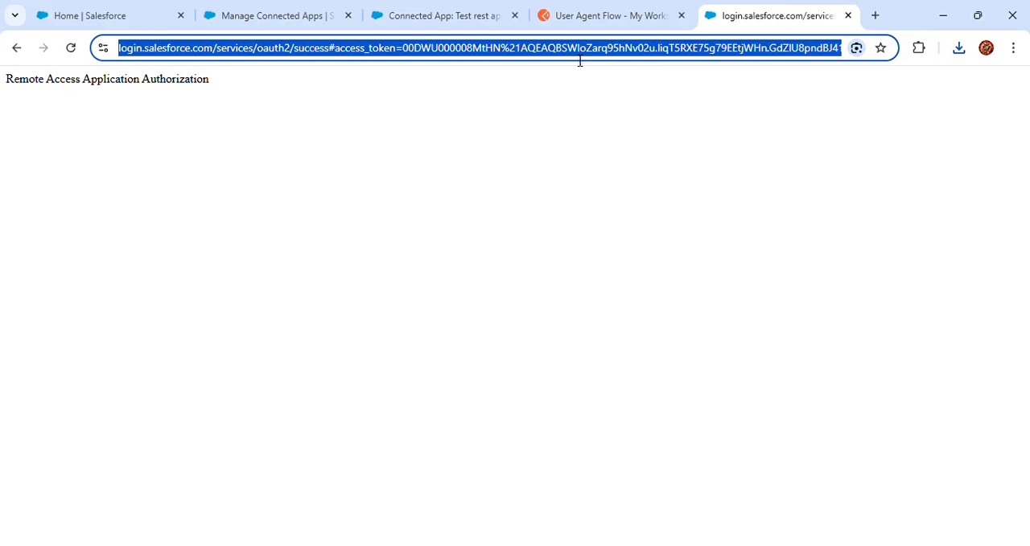
{"action": "left_click", "coordinate": [876, 8]}
{"action": "type", "text": "u"}
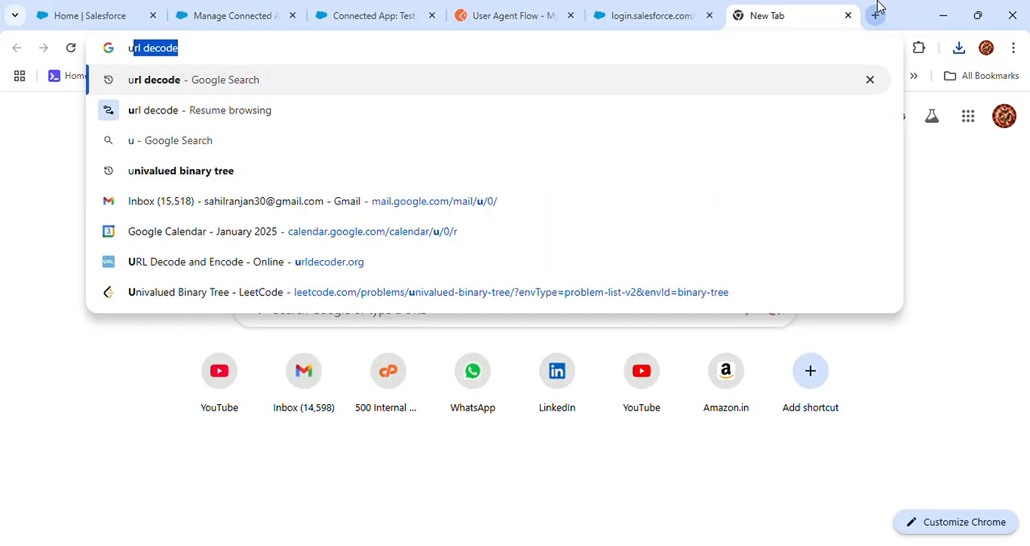
{"action": "key", "text": "Return"}
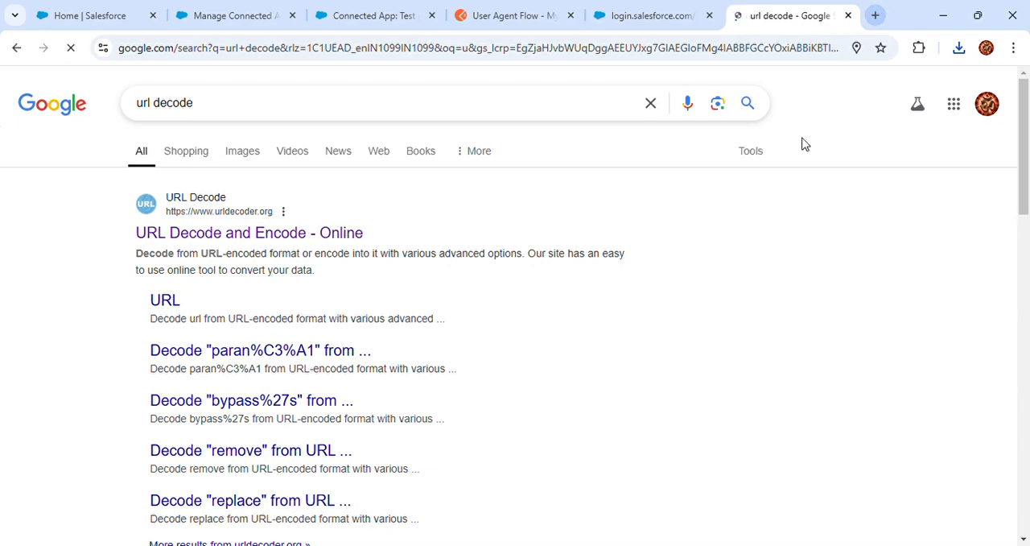
{"action": "scroll", "coordinate": [654, 376], "scroll_direction": "down", "scroll_amount": 5}
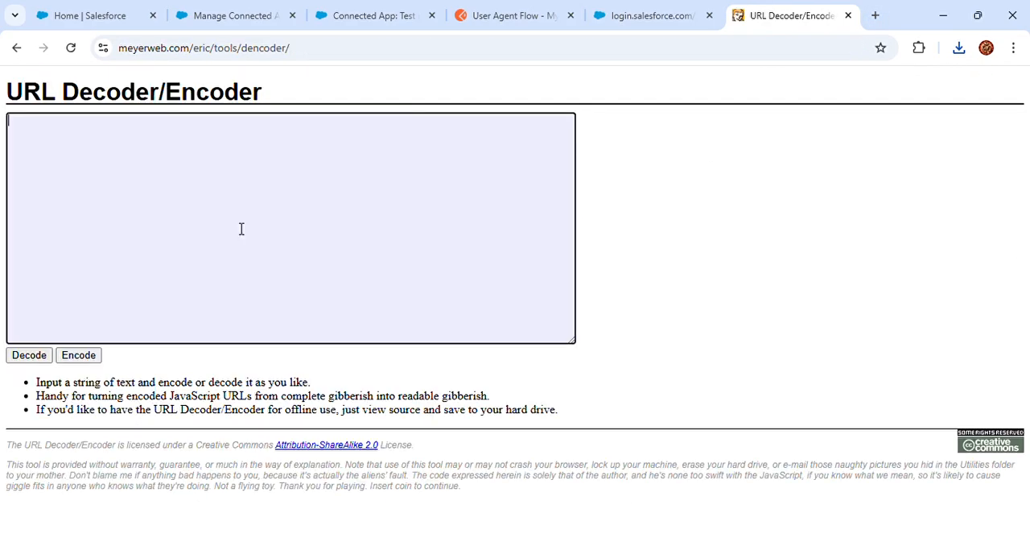
Paste the copied success URL containing the access token into the URL Decoder/Encoder and decode it.
{"action": "left_click", "coordinate": [241, 228]}
{"action": "key", "text": "ctrl+v"}
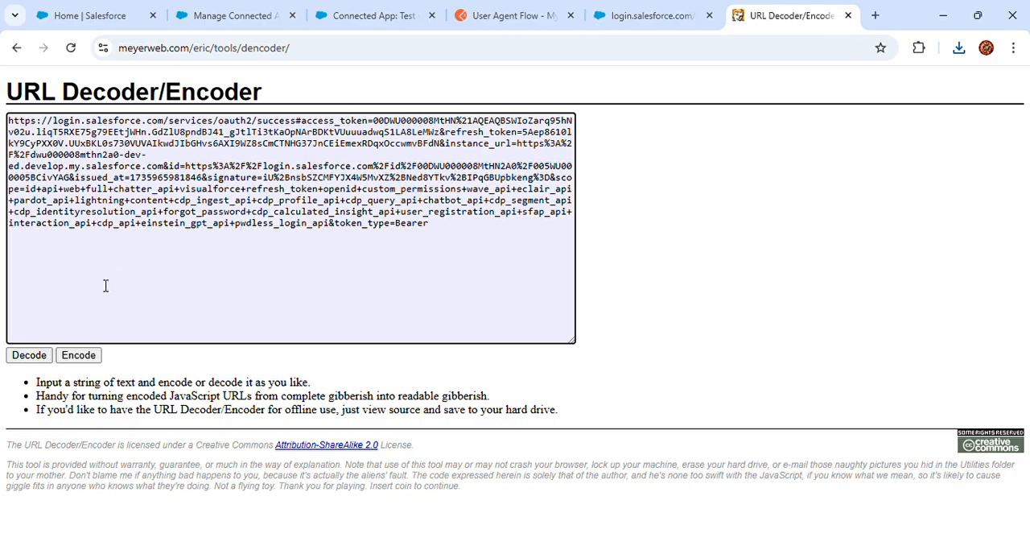
{"action": "left_click", "coordinate": [29, 356]}
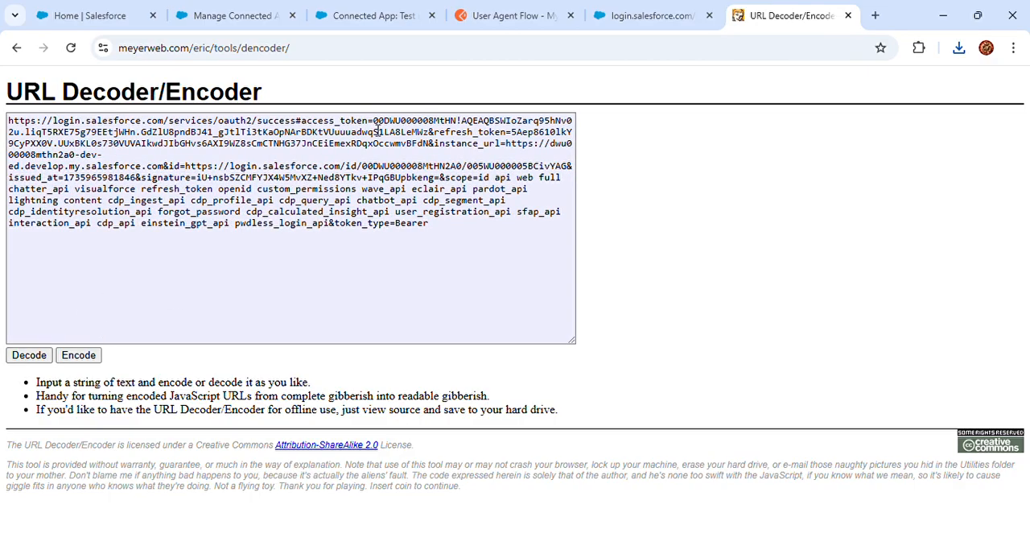
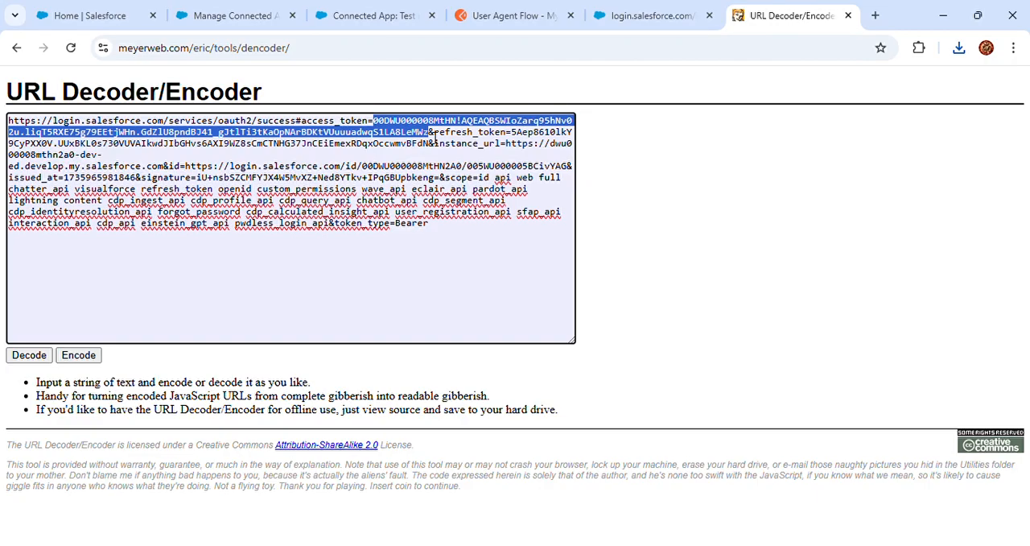
Switch to Postman and open the QueryAll request in the REST folder of the Salesforce Platform APIs collection.
{"action": "left_click", "coordinate": [496, 6]}
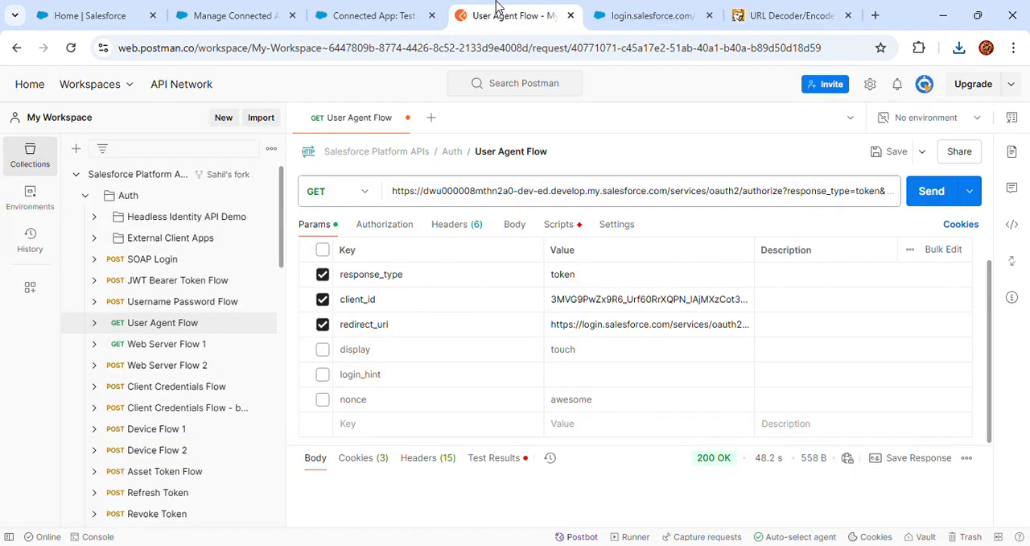
{"action": "scroll", "coordinate": [112, 410], "scroll_direction": "down", "scroll_amount": 7}
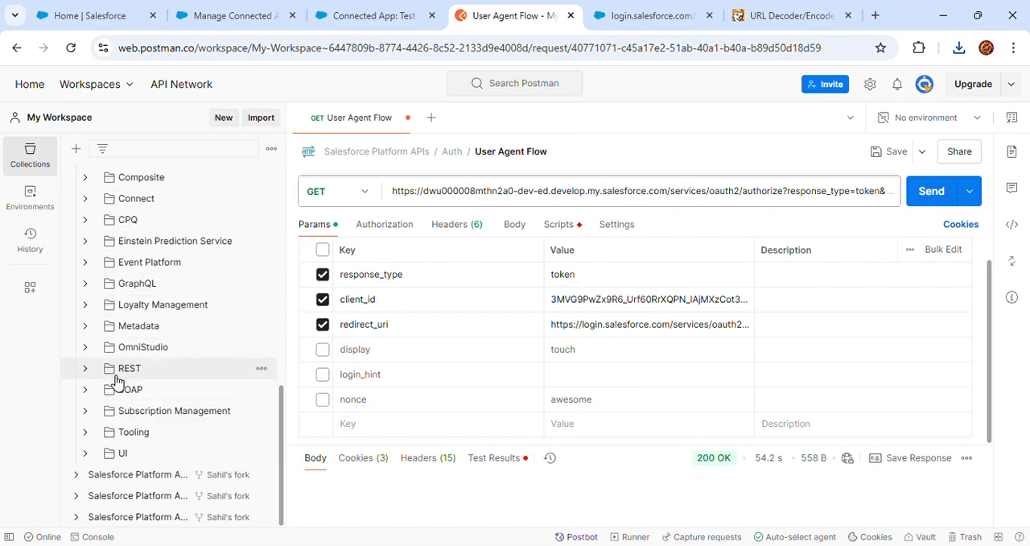
{"action": "scroll", "coordinate": [131, 256], "scroll_direction": "up", "scroll_amount": 3}
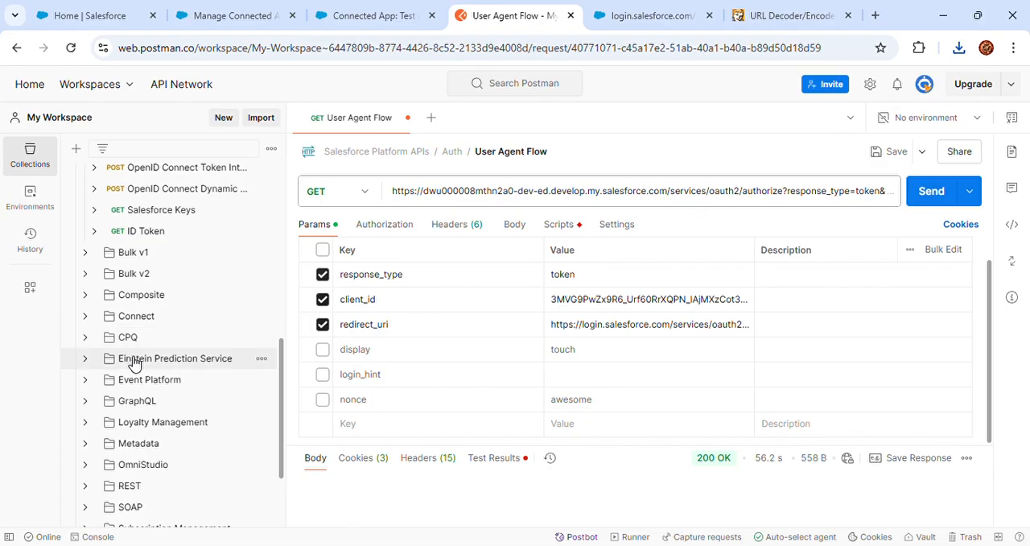
{"action": "scroll", "coordinate": [134, 364], "scroll_direction": "down", "scroll_amount": 3}
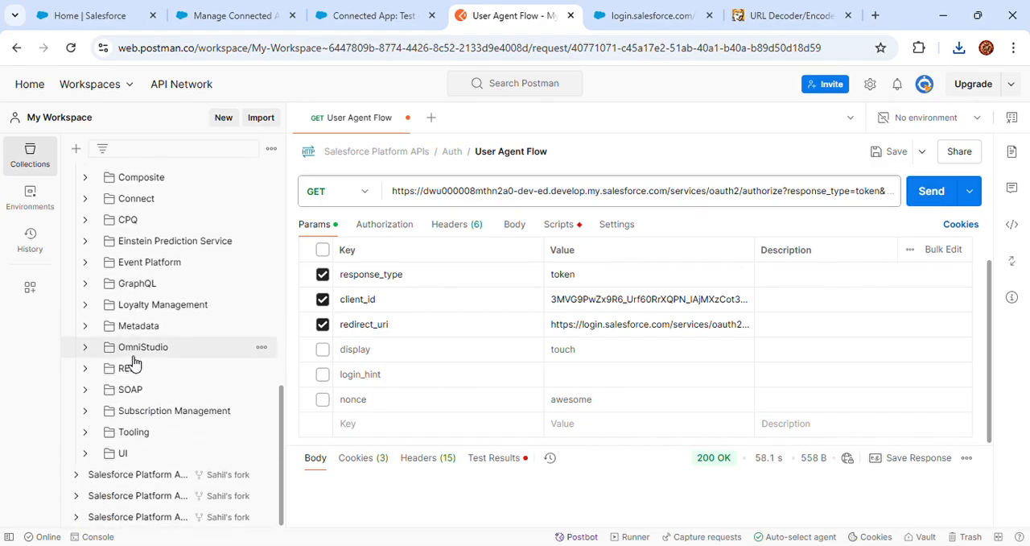
{"action": "left_click", "coordinate": [86, 368]}
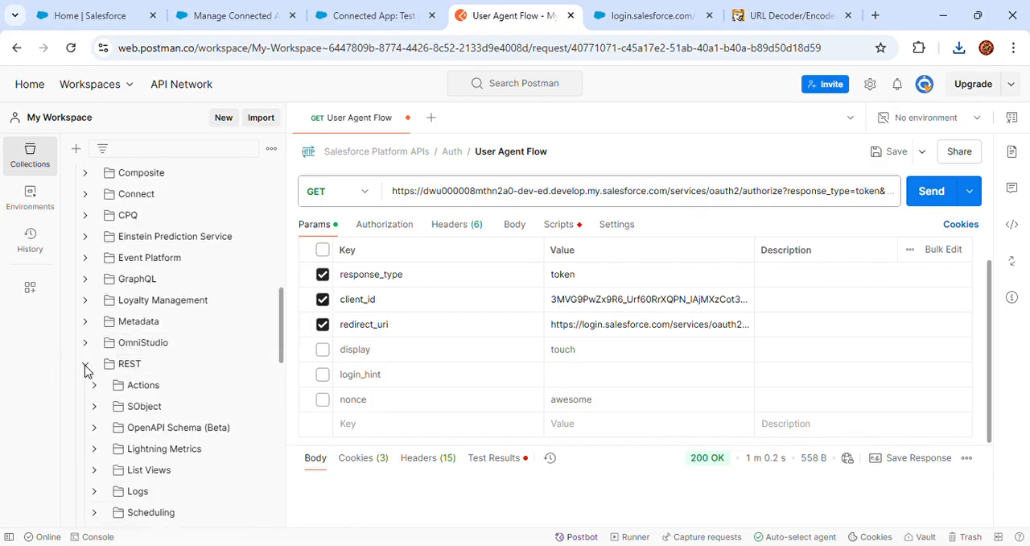
{"action": "scroll", "coordinate": [86, 367], "scroll_direction": "down", "scroll_amount": 3}
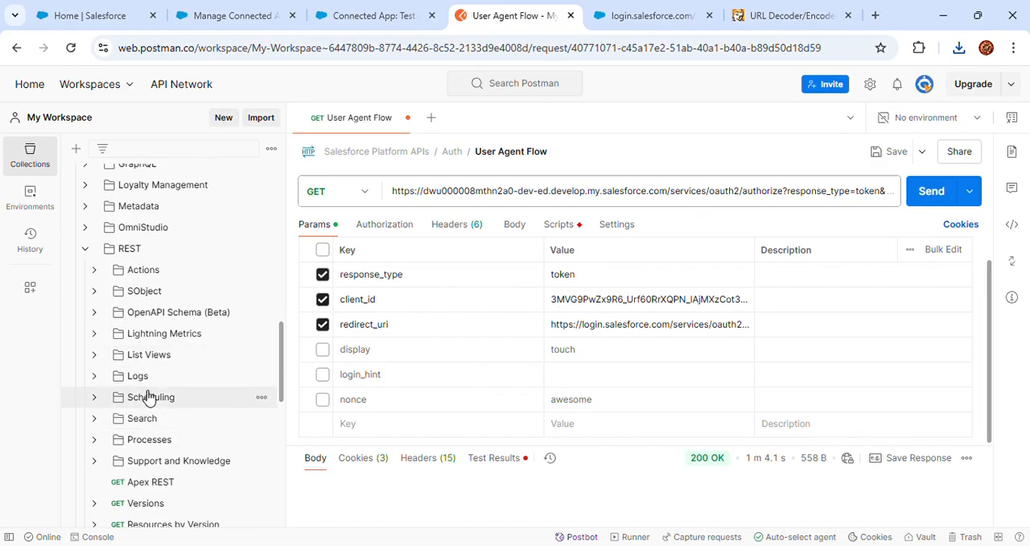
{"action": "scroll", "coordinate": [146, 394], "scroll_direction": "down", "scroll_amount": 5}
{"action": "scroll", "coordinate": [149, 394], "scroll_direction": "down", "scroll_amount": 3}
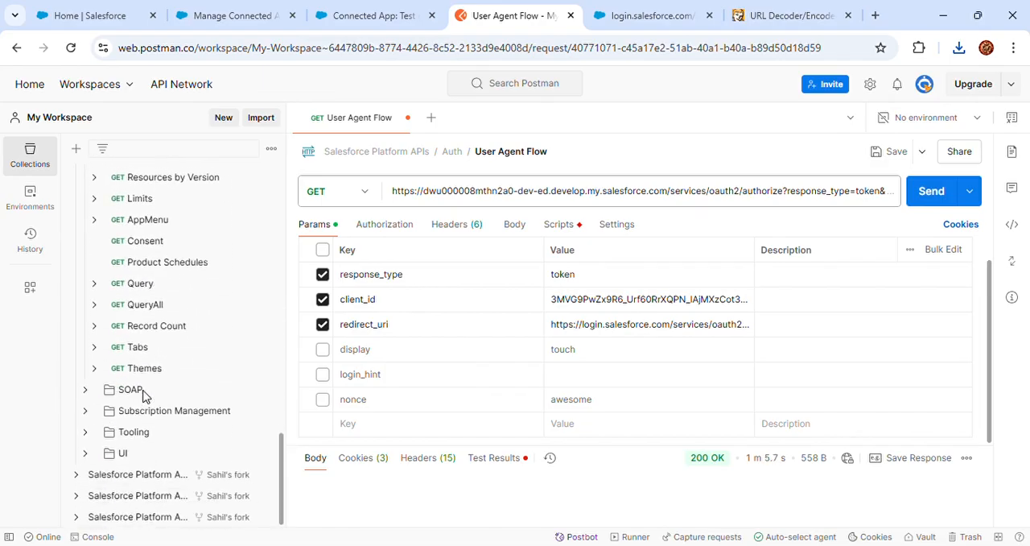
{"action": "left_click", "coordinate": [145, 310]}
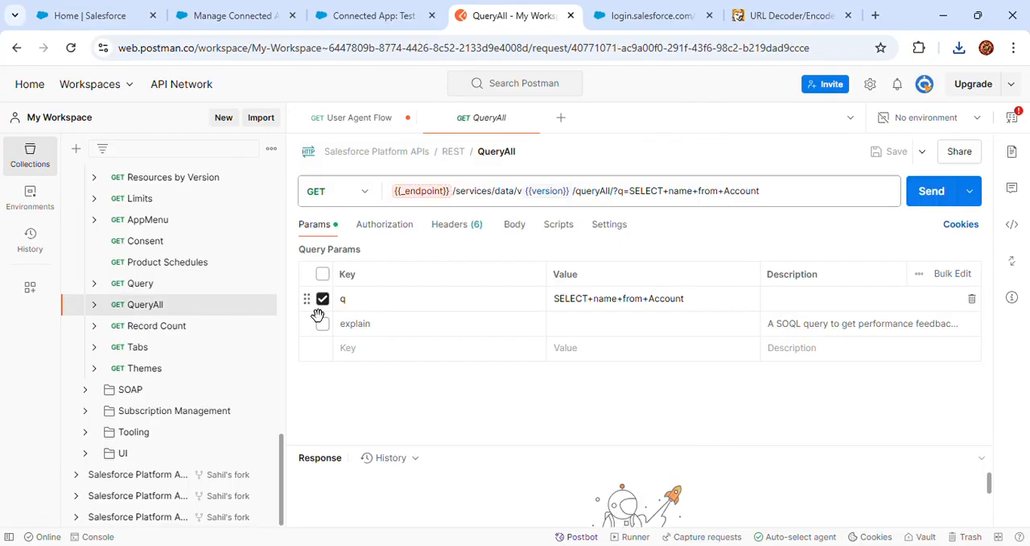
Set the QueryAll request's authorization type to Bearer Token and paste the copied access token into the Token field.
{"action": "left_click", "coordinate": [393, 224]}
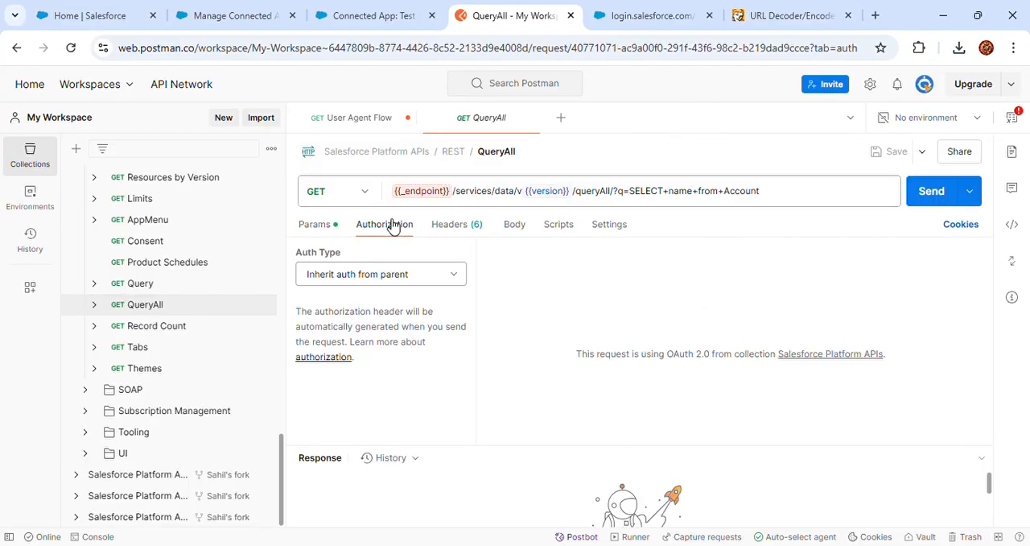
{"action": "left_click", "coordinate": [380, 276]}
{"action": "left_click", "coordinate": [385, 138]}
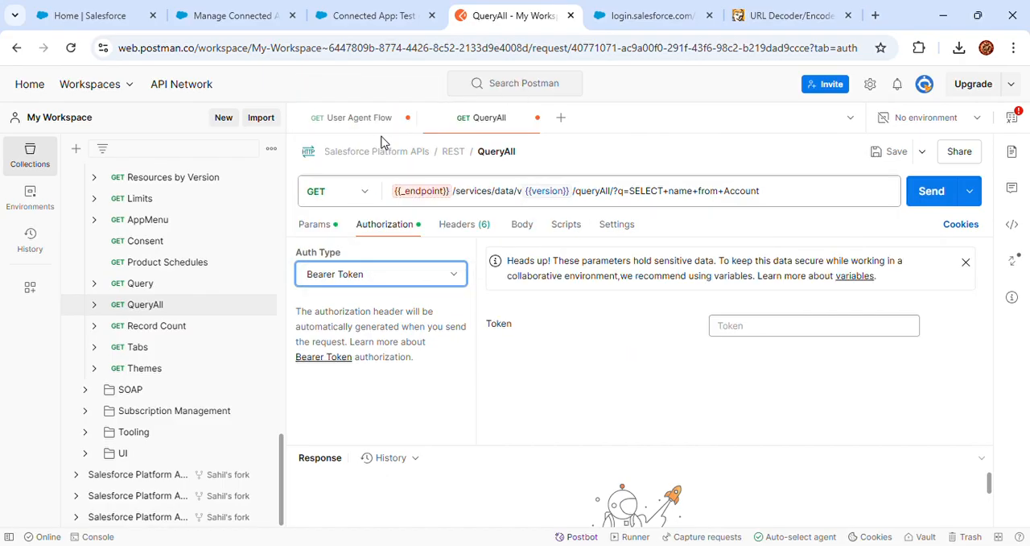
{"action": "left_click", "coordinate": [755, 328]}
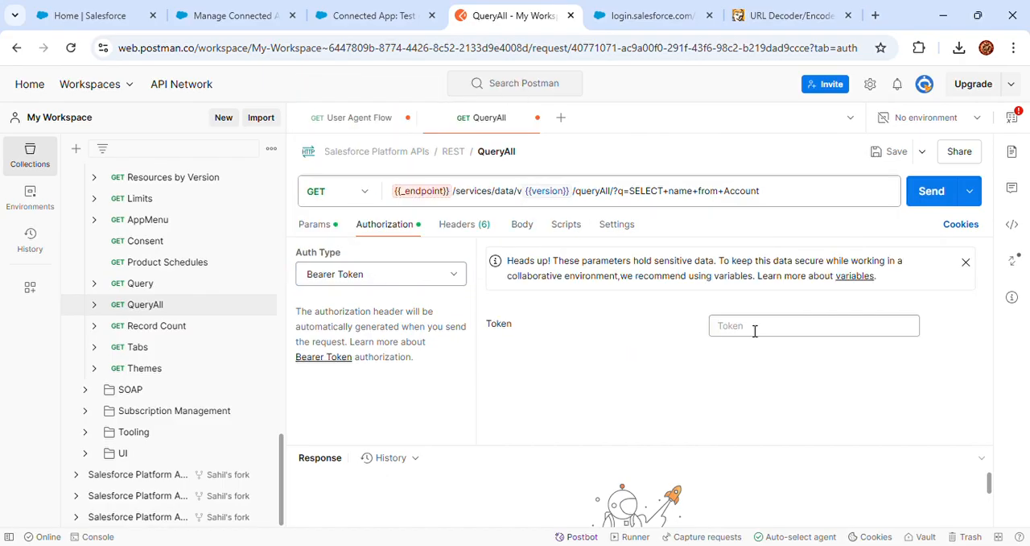
{"action": "key", "text": "ctrl+v"}
{"action": "left_click", "coordinate": [604, 375]}
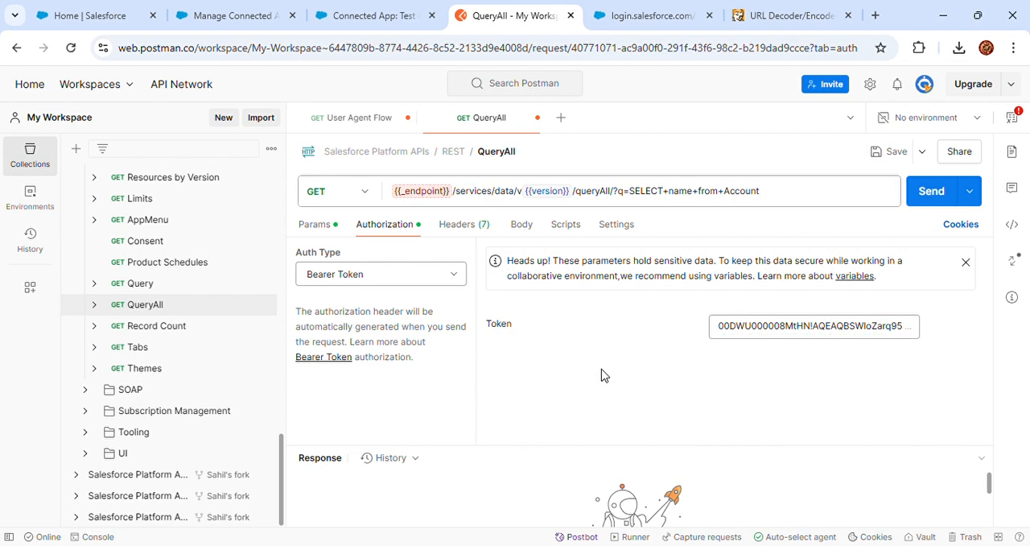
Remove the {{_endpoint}} variable from the start of the QueryAll request URL.
{"action": "left_click", "coordinate": [326, 234]}
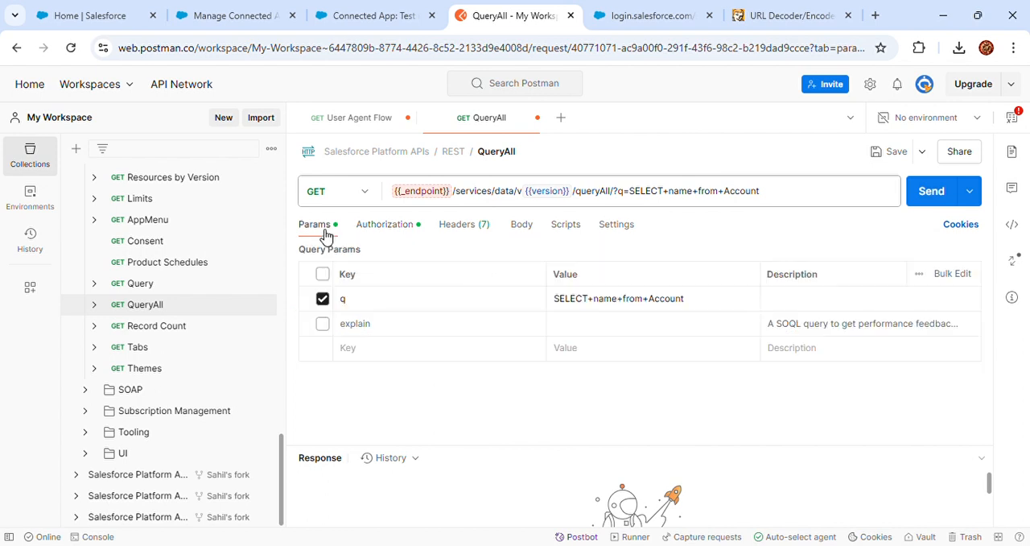
{"action": "mouse_move", "coordinate": [456, 195]}
{"action": "left_click_drag", "start_coordinate": [456, 194], "coordinate": [384, 193]}
{"action": "key", "text": "BackSpace"}
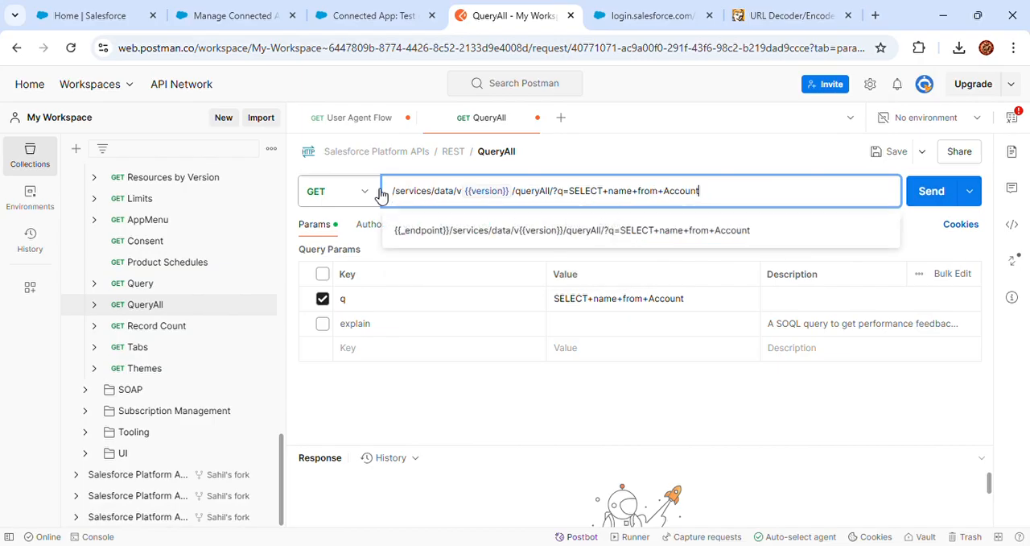
Copy the org's base URL from the Salesforce connected app page and insert it before /services/data in the QueryAll request URL.
{"action": "left_click", "coordinate": [378, 10]}
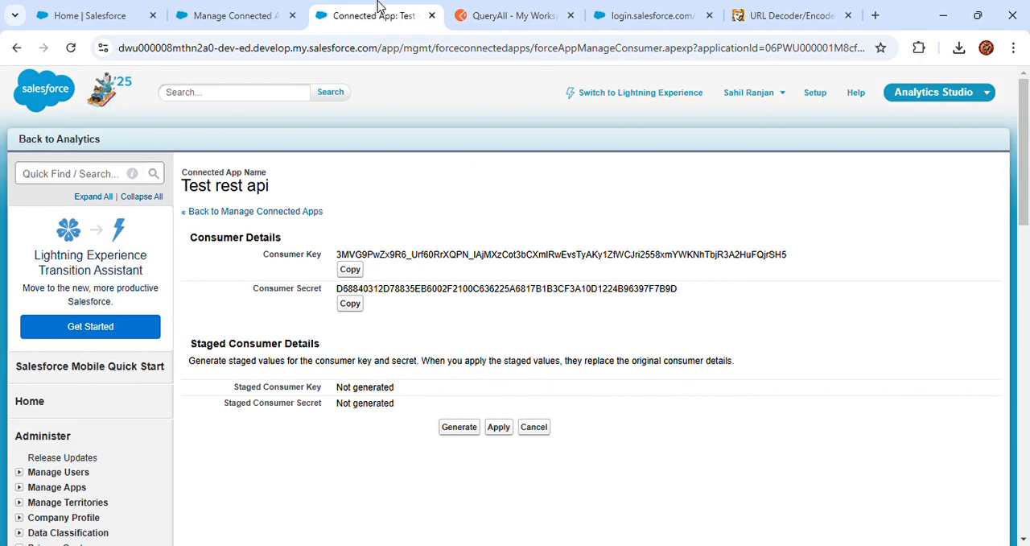
{"action": "left_click", "coordinate": [373, 48]}
{"action": "left_click", "coordinate": [379, 50]}
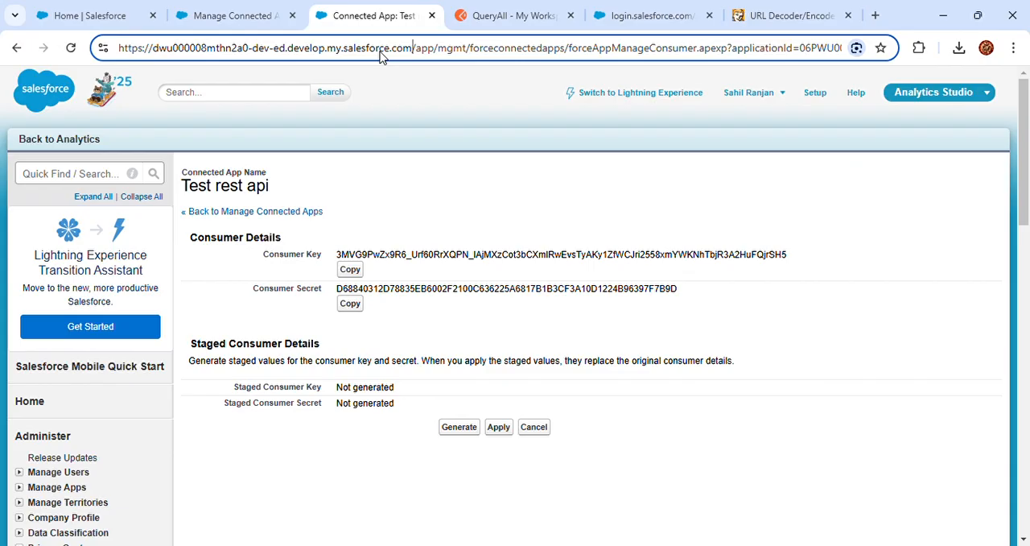
{"action": "left_click_drag", "start_coordinate": [416, 50], "coordinate": [100, 60]}
{"action": "key", "text": "ctrl+c"}
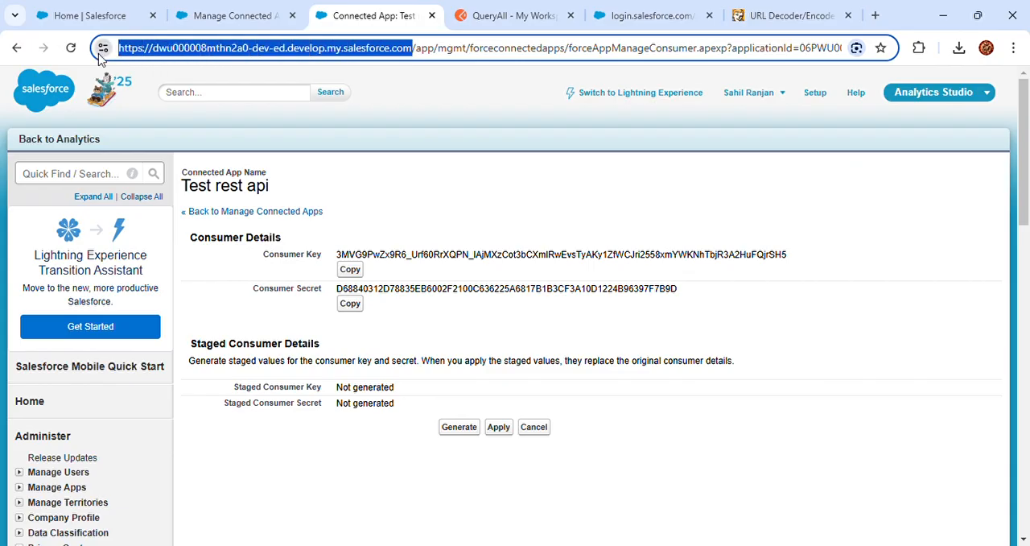
{"action": "left_click", "coordinate": [464, 8]}
{"action": "key", "text": "ctrl+v"}
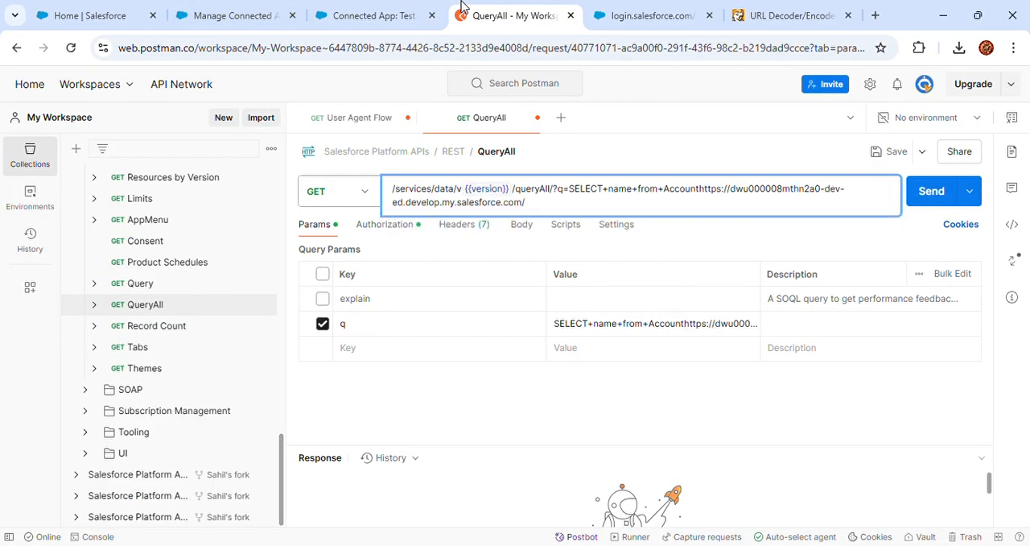
{"action": "key", "text": "ctrl+z"}
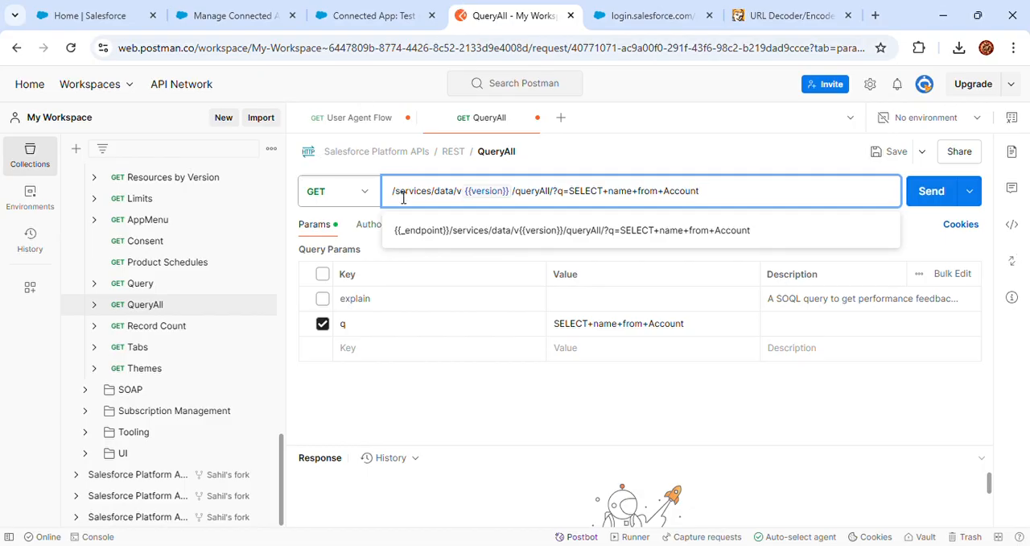
{"action": "key", "text": "BackSpace"}
{"action": "key", "text": "ctrl+v"}
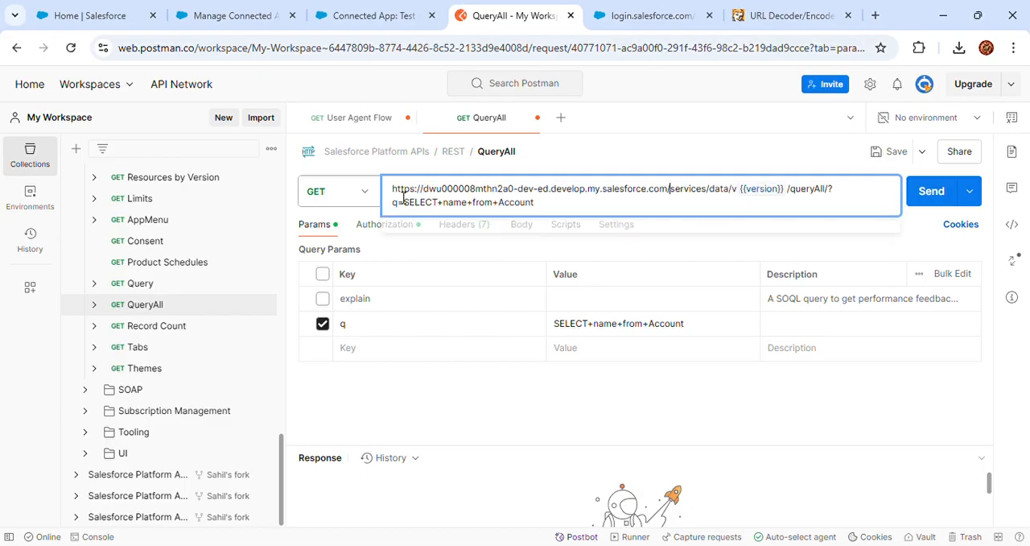
Send the QueryAll request and enlarge the response area to read the returned Account records.
{"action": "left_click", "coordinate": [930, 194]}
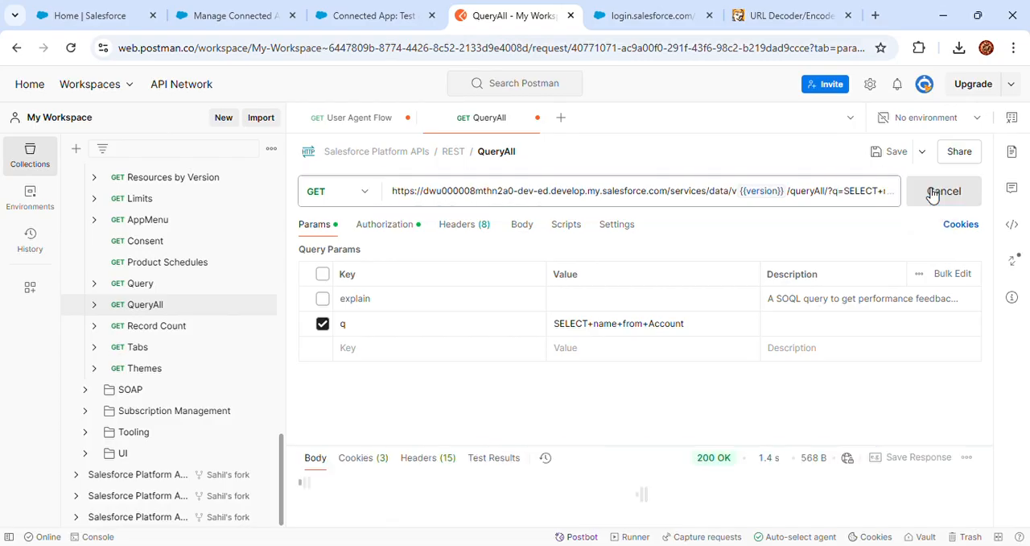
{"action": "left_click_drag", "start_coordinate": [620, 450], "coordinate": [615, 249]}
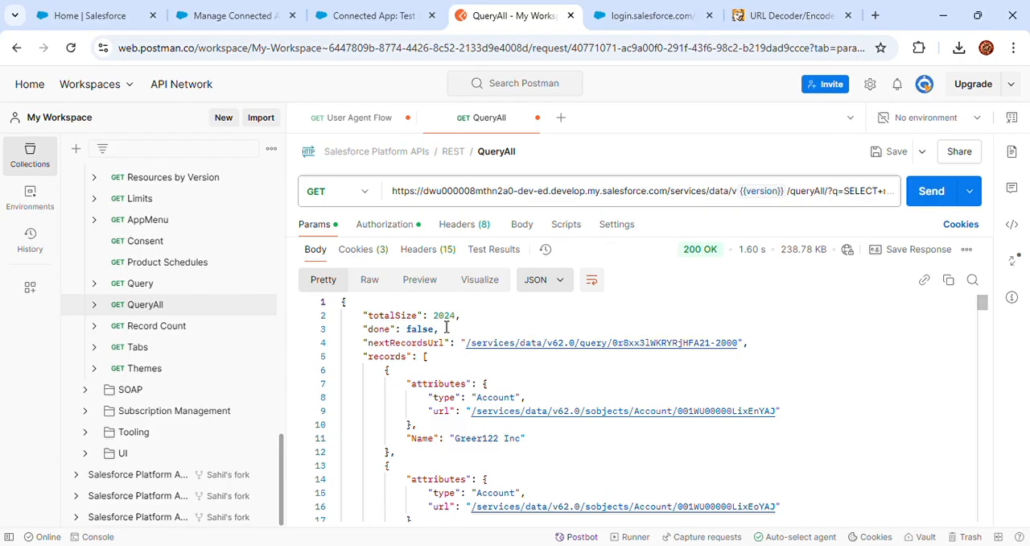
{"action": "scroll", "coordinate": [527, 370], "scroll_direction": "down", "scroll_amount": 5}
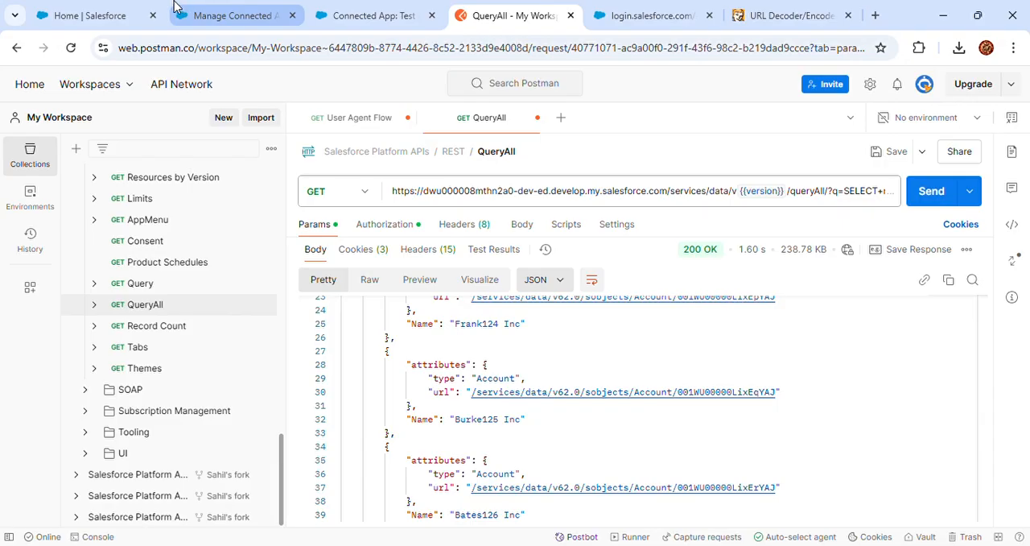
Switch to Salesforce, find Accounts through the App Launcher search "account", and browse the All Accounts list view.
{"action": "left_click", "coordinate": [90, 15]}
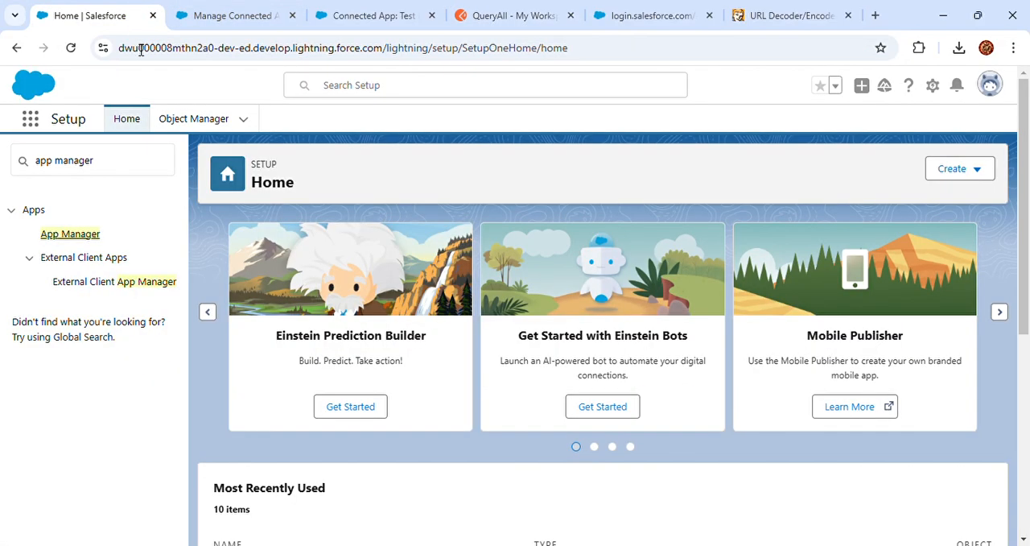
{"action": "left_click", "coordinate": [30, 121]}
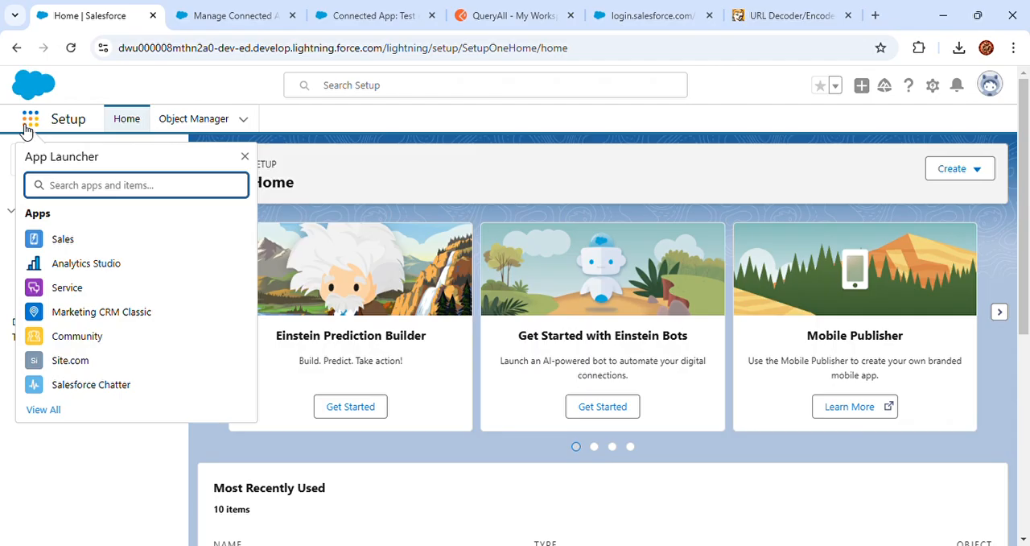
{"action": "type", "text": "account"}
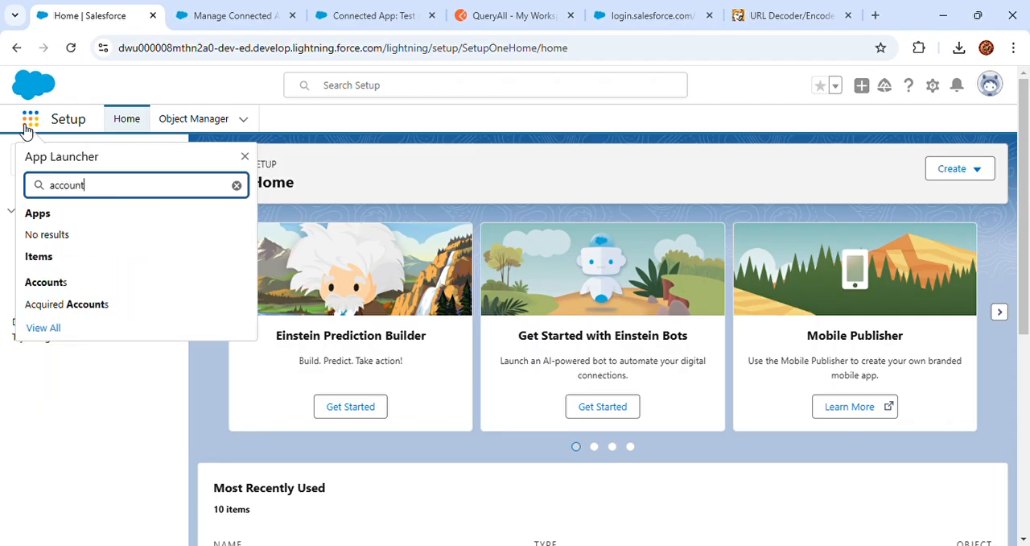
{"action": "left_click", "coordinate": [68, 283]}
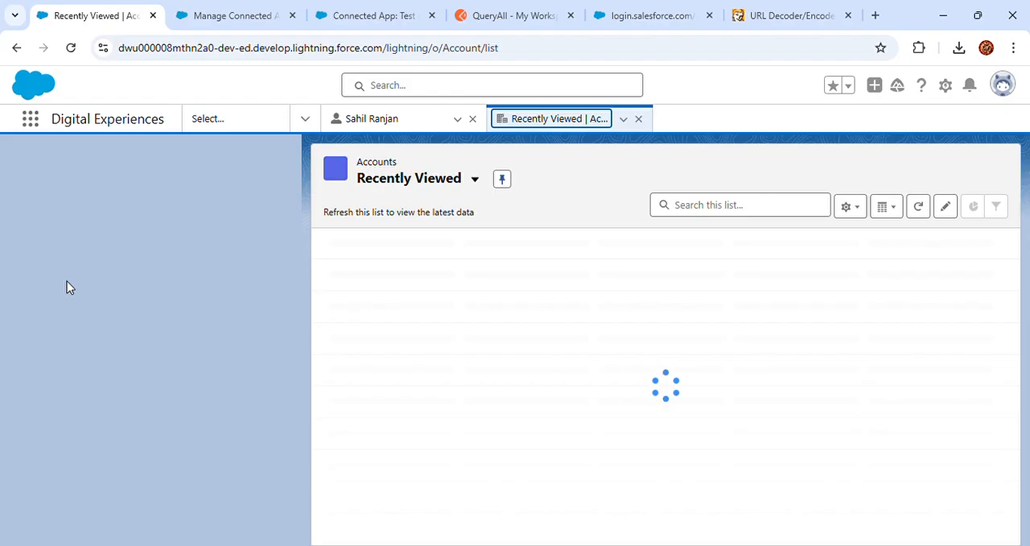
{"action": "left_click", "coordinate": [476, 178]}
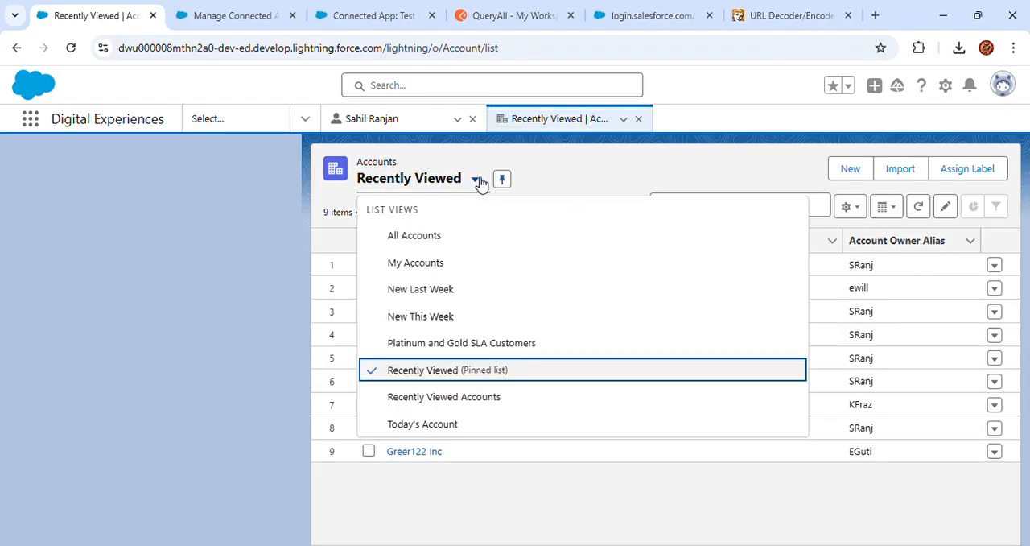
{"action": "left_click", "coordinate": [420, 236]}
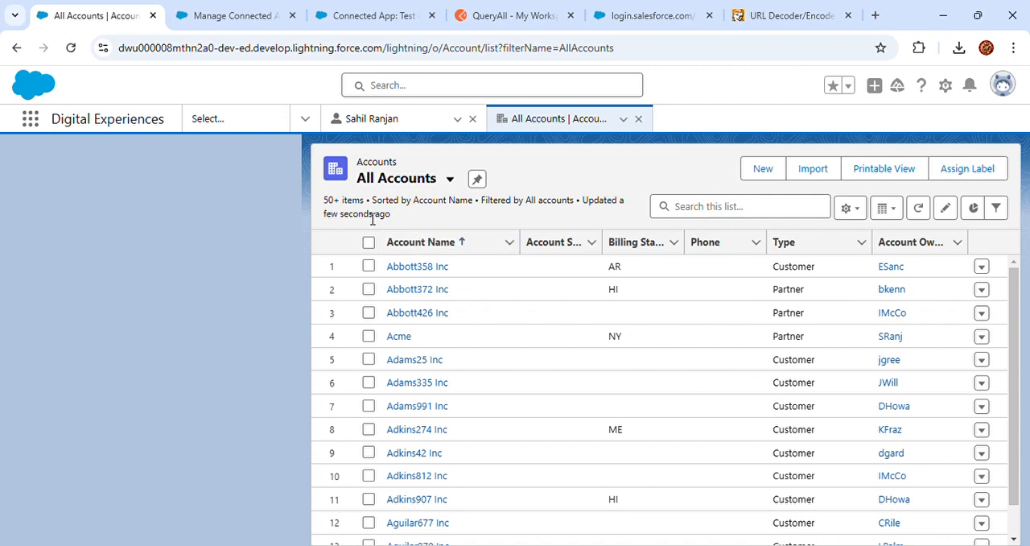
{"action": "scroll", "coordinate": [535, 482], "scroll_direction": "down", "scroll_amount": 1}
{"action": "scroll", "coordinate": [539, 487], "scroll_direction": "down", "scroll_amount": 10}
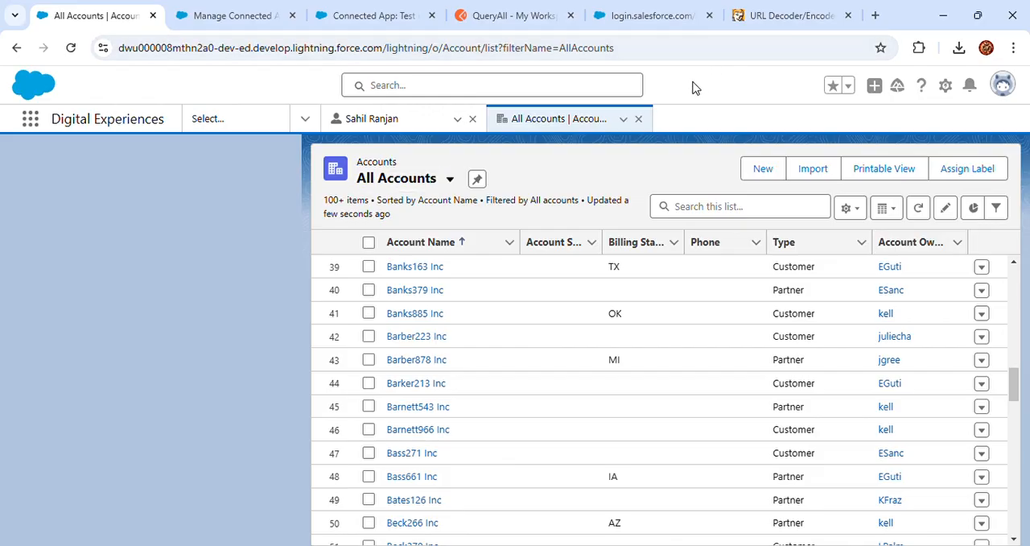
Return to Postman and review the QueryAll request's authorization, headers, response and parameters, and look at the Record Count request.
{"action": "left_click", "coordinate": [510, 10]}
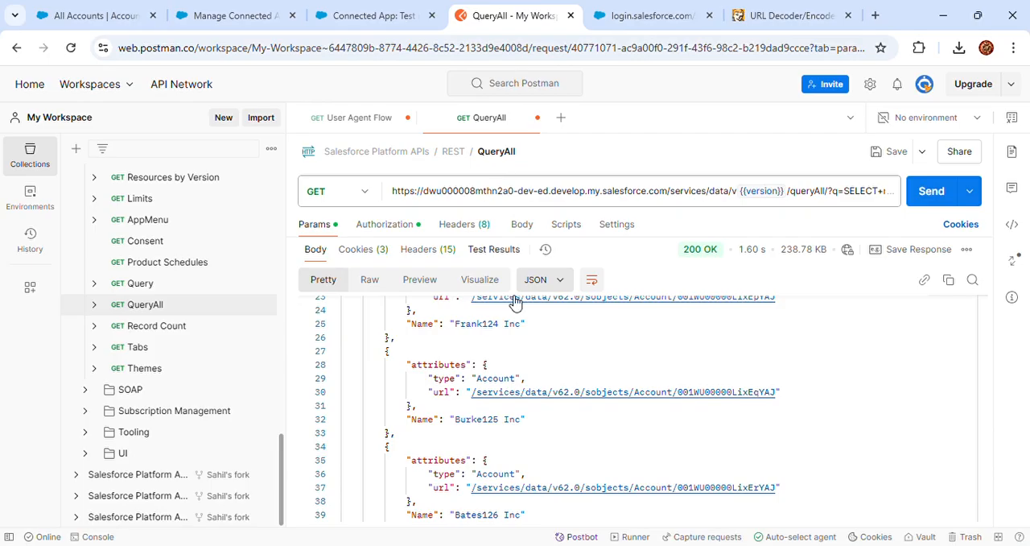
{"action": "left_click", "coordinate": [398, 225]}
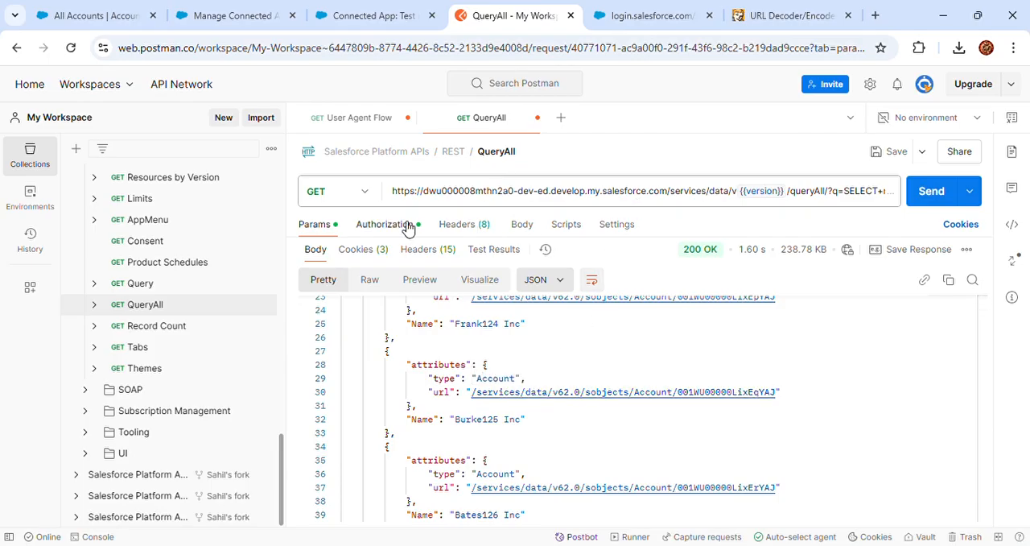
{"action": "left_click", "coordinate": [458, 225]}
{"action": "scroll", "coordinate": [489, 342], "scroll_direction": "up", "scroll_amount": 5}
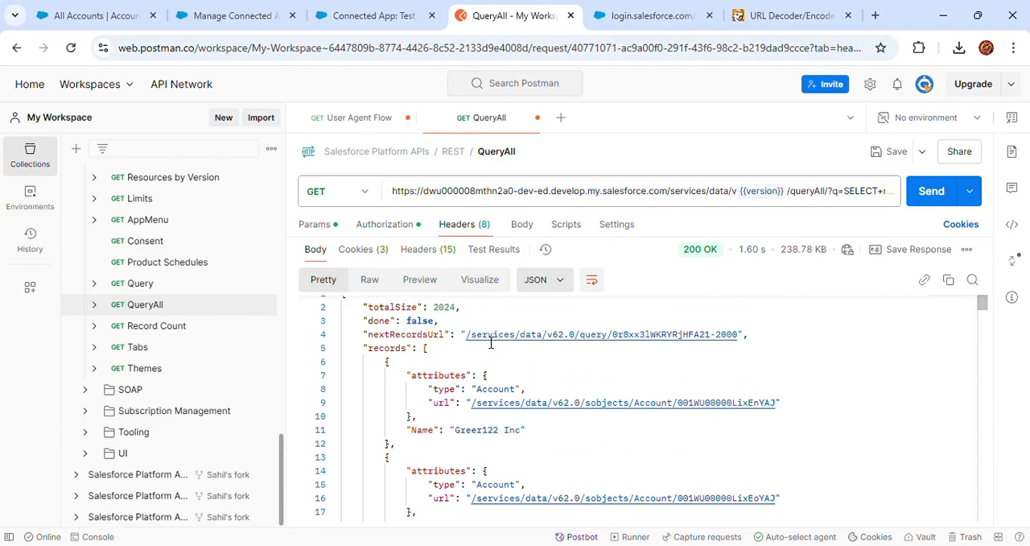
{"action": "left_click", "coordinate": [316, 226]}
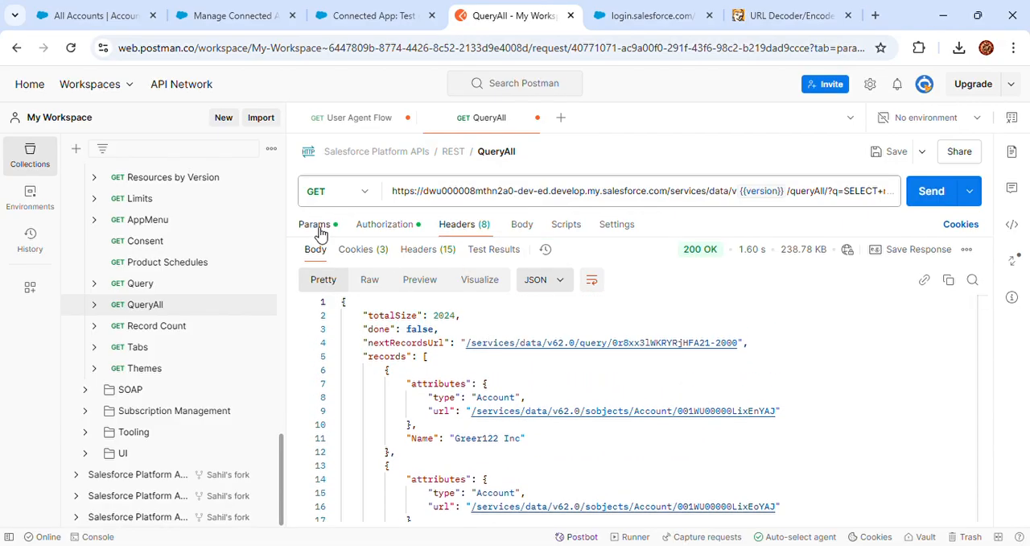
{"action": "left_click", "coordinate": [167, 330]}
{"action": "left_click", "coordinate": [179, 305]}
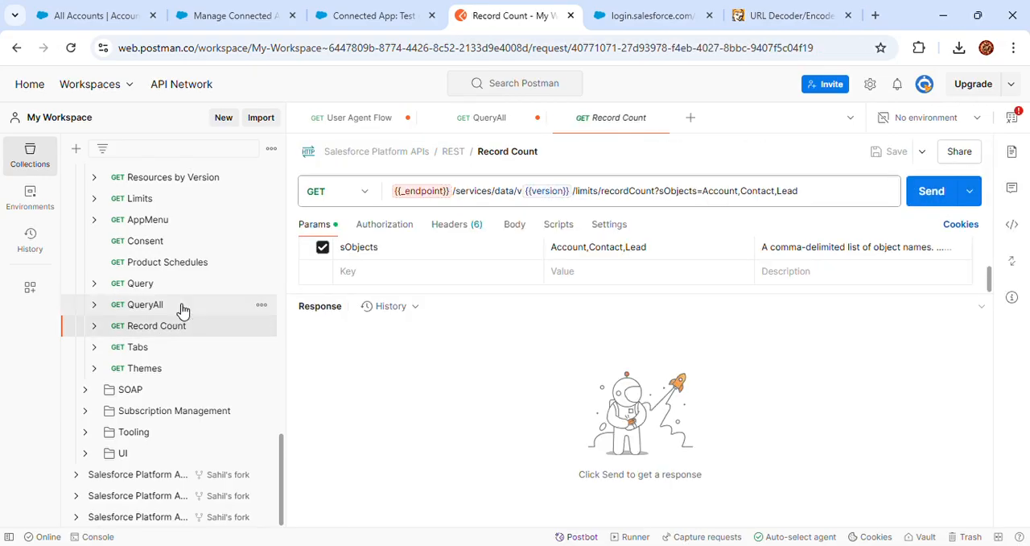
Return to the QueryAll request, change its q parameter to SELECT+name+from+Contact, and send it.
{"action": "left_click", "coordinate": [462, 225]}
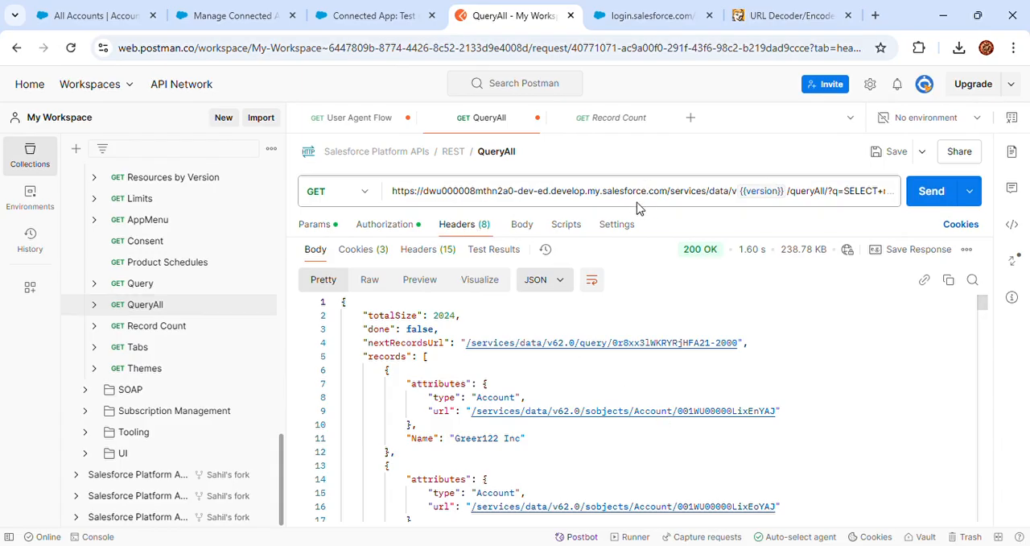
{"action": "left_click_drag", "start_coordinate": [639, 239], "coordinate": [650, 382]}
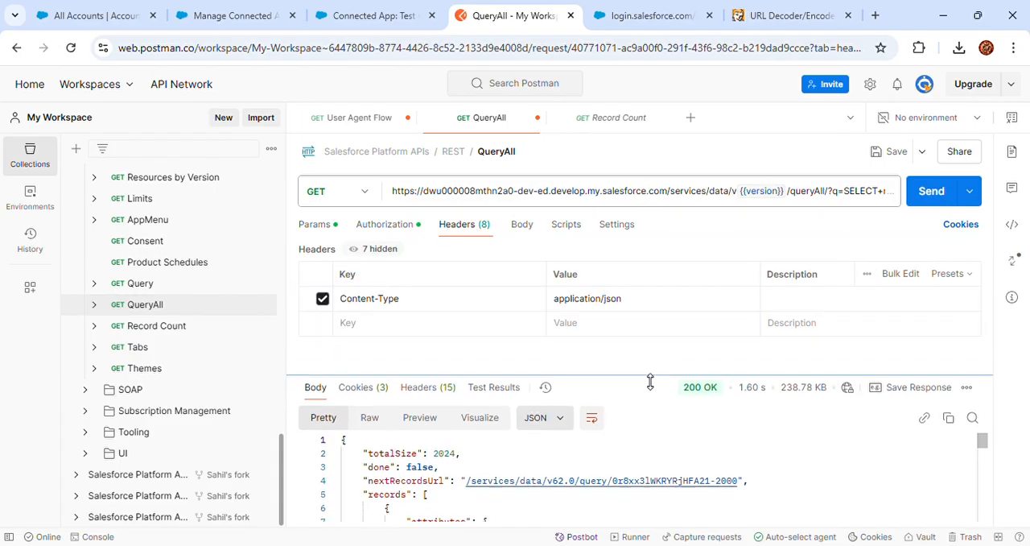
{"action": "left_click", "coordinate": [317, 228]}
{"action": "double_click", "coordinate": [668, 326]}
{"action": "type", "text": "CT+name+from+C"}
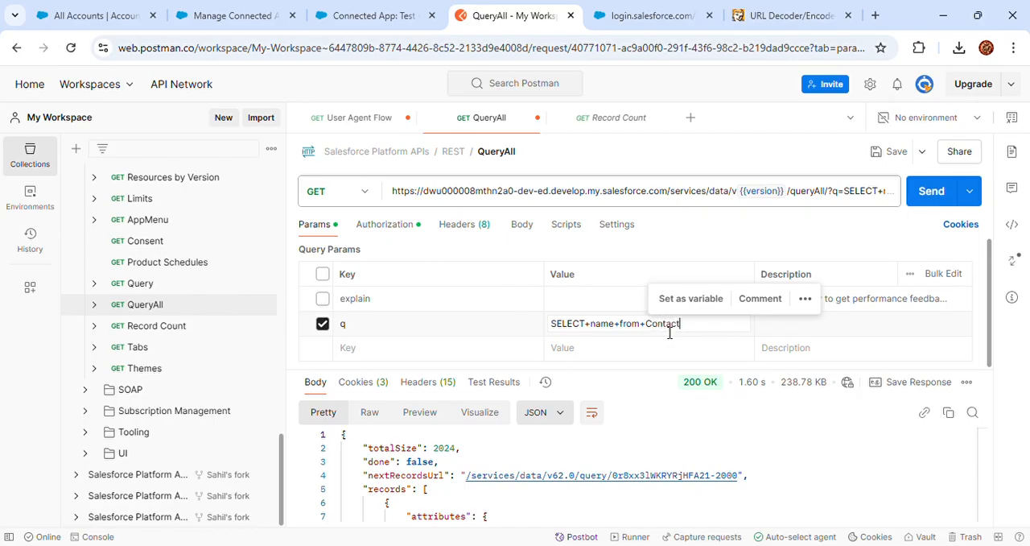
{"action": "type", "text": "ontact"}
{"action": "left_click", "coordinate": [922, 200]}
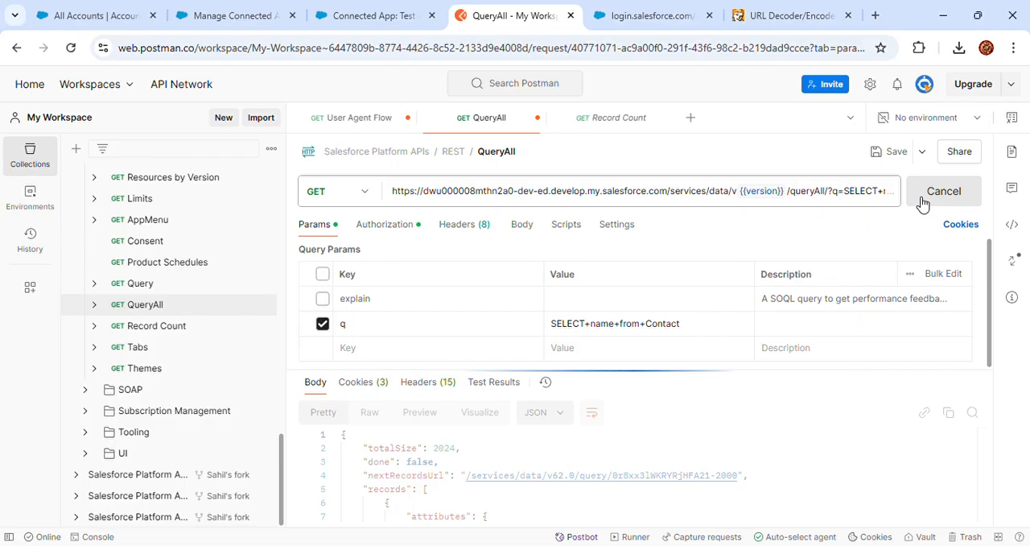
Enlarge the QueryAll response area, read through the returned Contact records, and restore the request area.
{"action": "left_click_drag", "start_coordinate": [615, 372], "coordinate": [614, 240]}
{"action": "scroll", "coordinate": [625, 412], "scroll_direction": "down", "scroll_amount": 4}
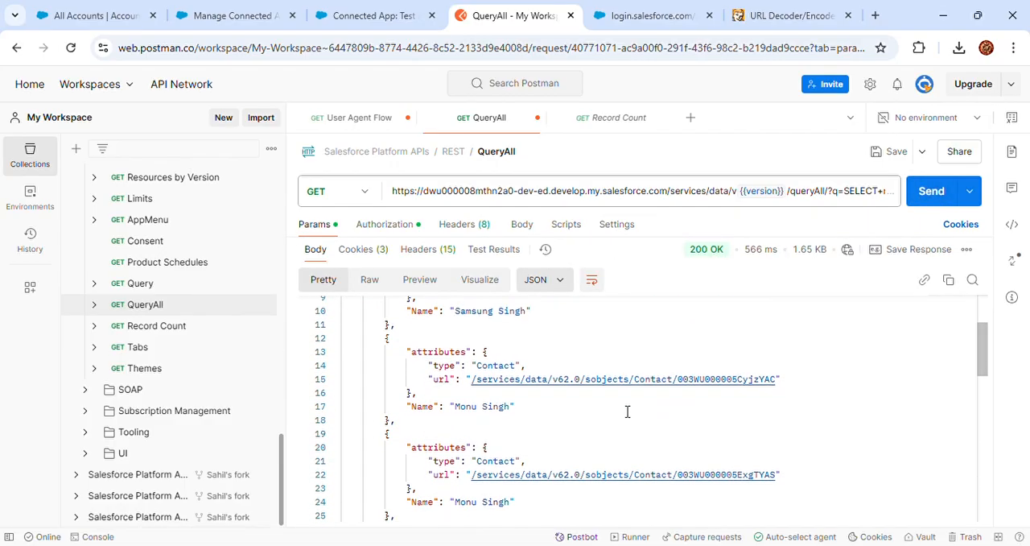
{"action": "scroll", "coordinate": [628, 412], "scroll_direction": "down", "scroll_amount": 5}
{"action": "scroll", "coordinate": [628, 411], "scroll_direction": "up", "scroll_amount": 6}
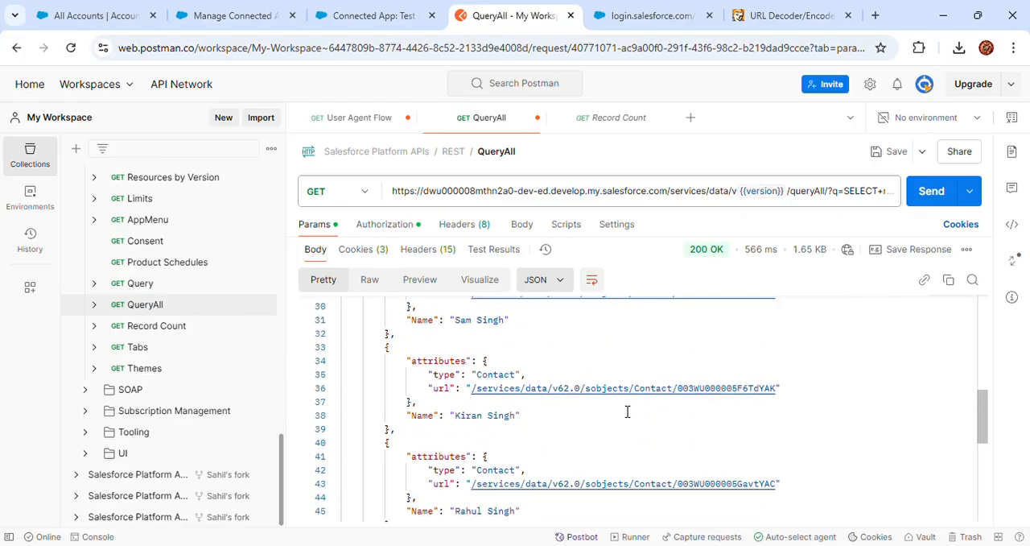
{"action": "left_click_drag", "start_coordinate": [646, 240], "coordinate": [653, 389]}
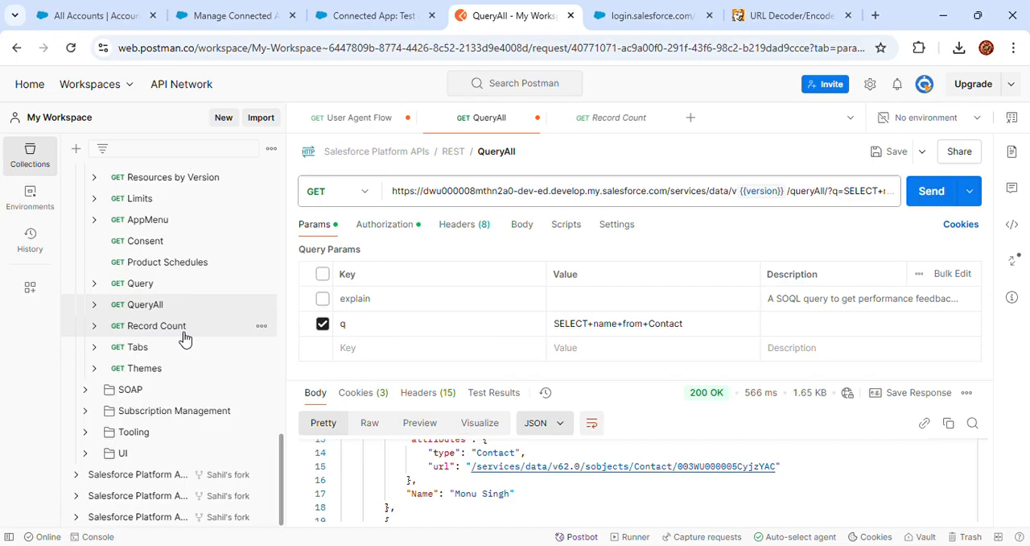
Open the SObject Create request from the collection's REST > SObject folder and enlarge its parameter area.
{"action": "scroll", "coordinate": [184, 338], "scroll_direction": "up", "scroll_amount": 3}
{"action": "scroll", "coordinate": [178, 336], "scroll_direction": "up", "scroll_amount": 5}
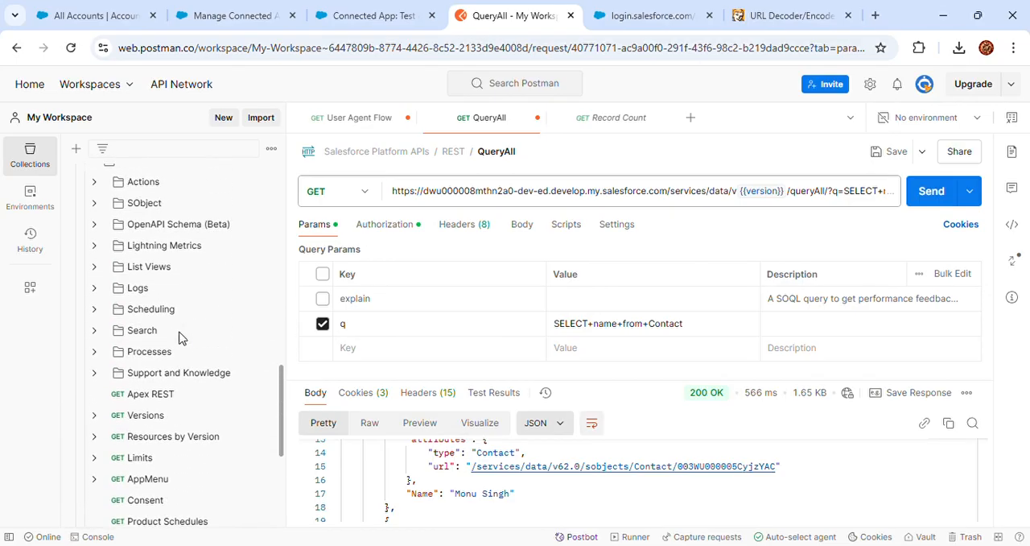
{"action": "left_click", "coordinate": [97, 316]}
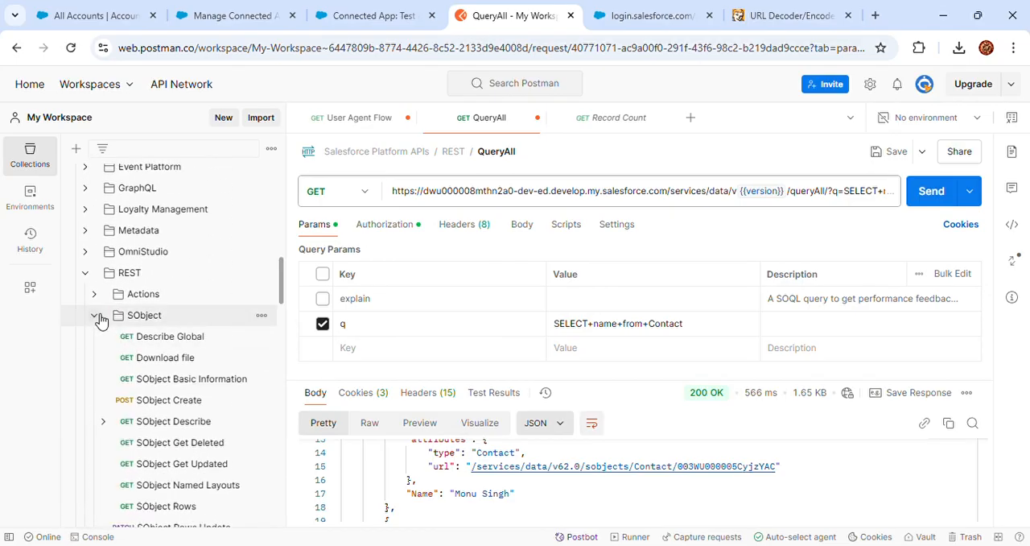
{"action": "left_click", "coordinate": [171, 407]}
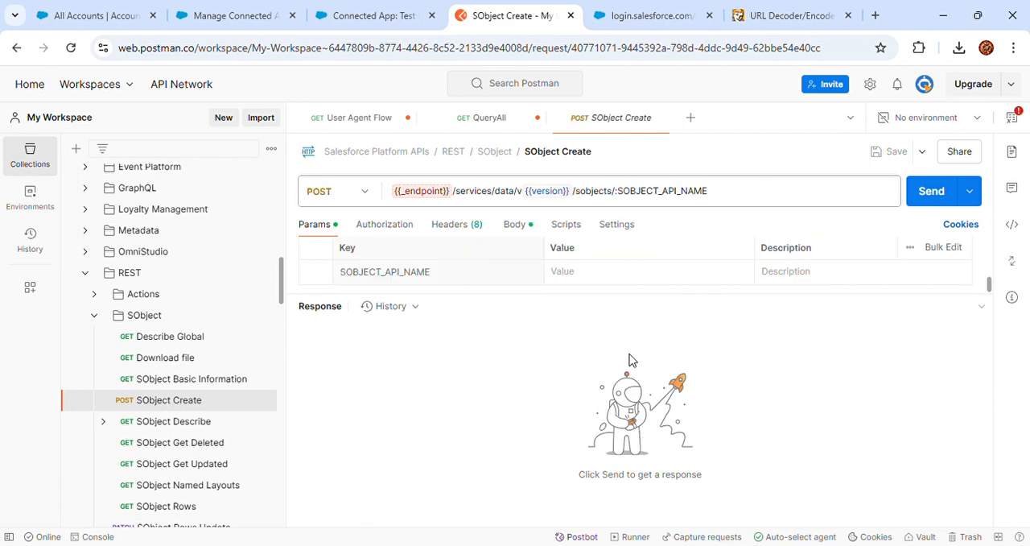
{"action": "left_click_drag", "start_coordinate": [598, 295], "coordinate": [582, 426]}
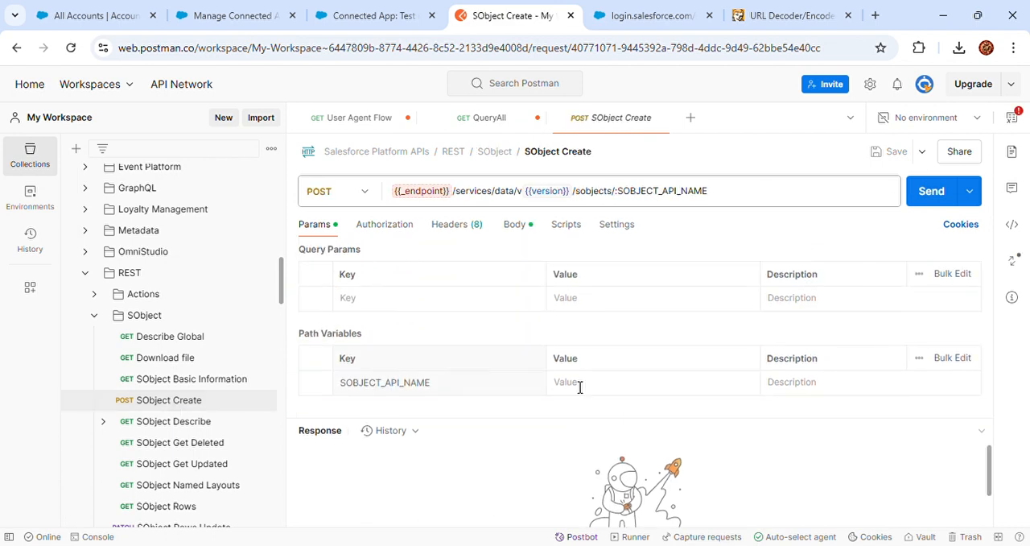
Set the SObject Create request's authorization type to Bearer Token.
{"action": "left_click", "coordinate": [399, 228]}
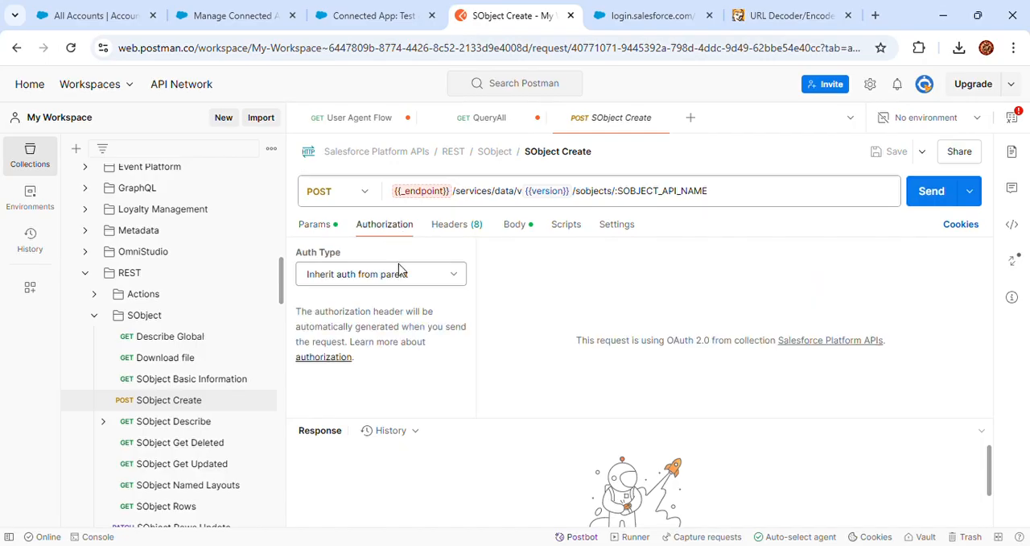
{"action": "left_click", "coordinate": [400, 272]}
{"action": "scroll", "coordinate": [407, 230], "scroll_direction": "down", "scroll_amount": 1}
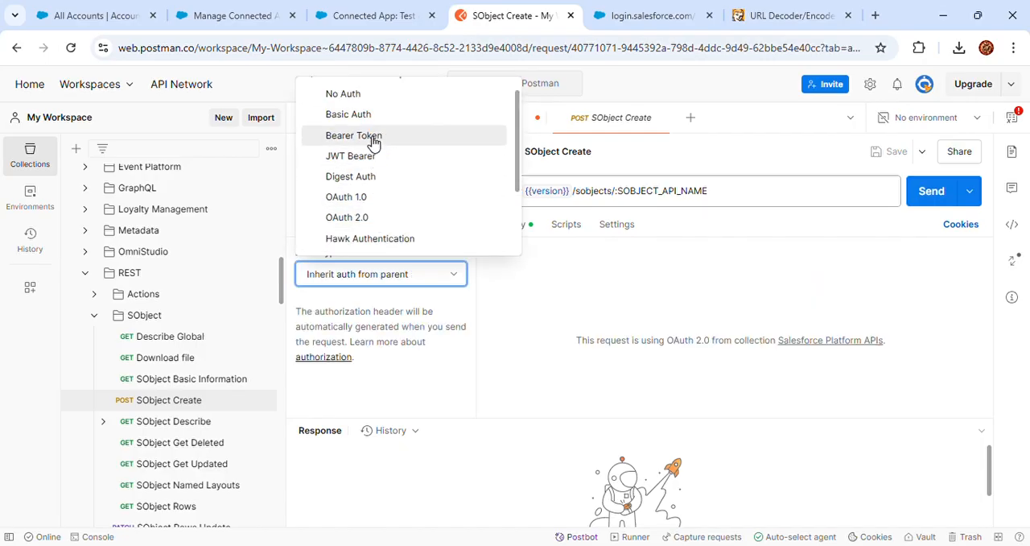
{"action": "left_click", "coordinate": [403, 133]}
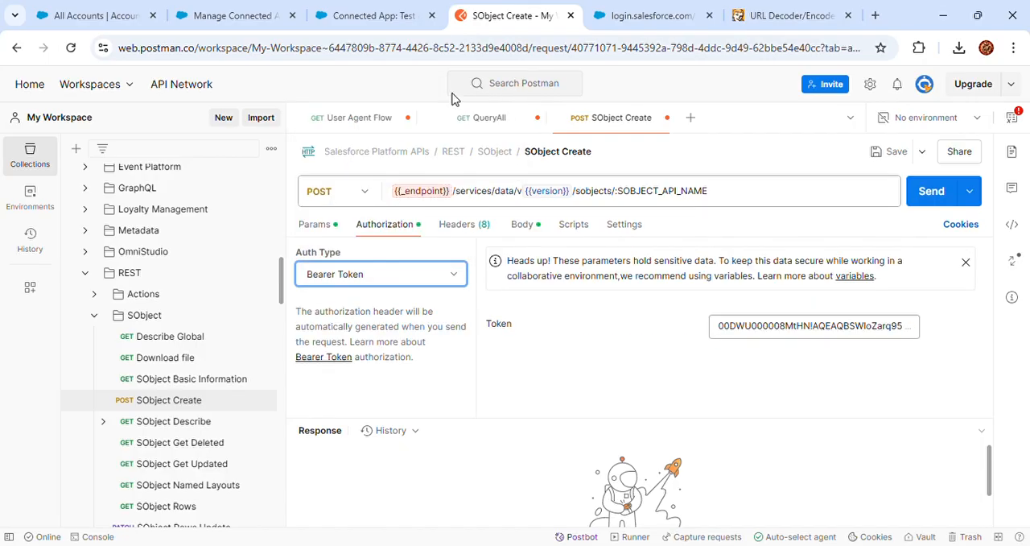
Set the SOBJECT_API_NAME path variable of the SObject Create request to Account.
{"action": "left_click", "coordinate": [331, 229]}
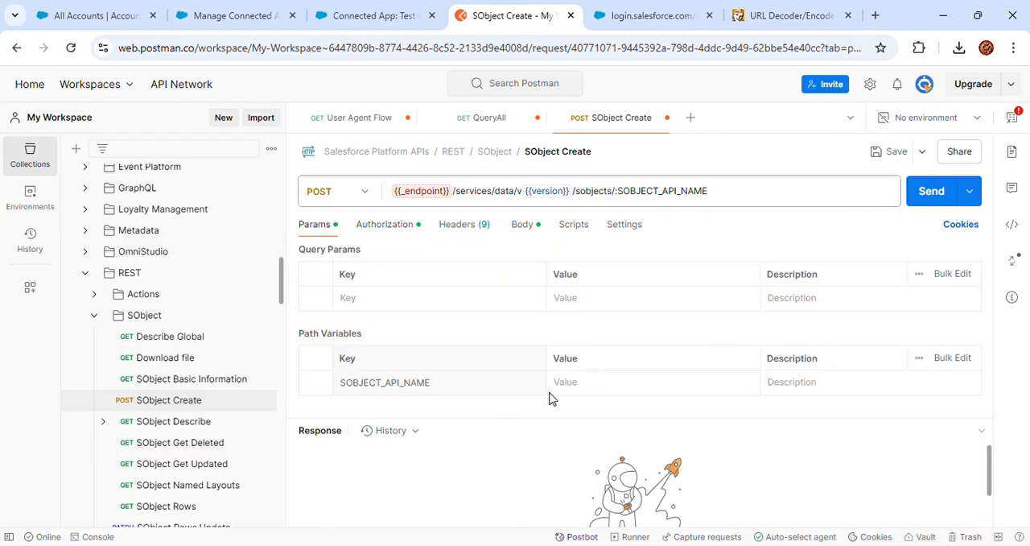
{"action": "left_click", "coordinate": [578, 389]}
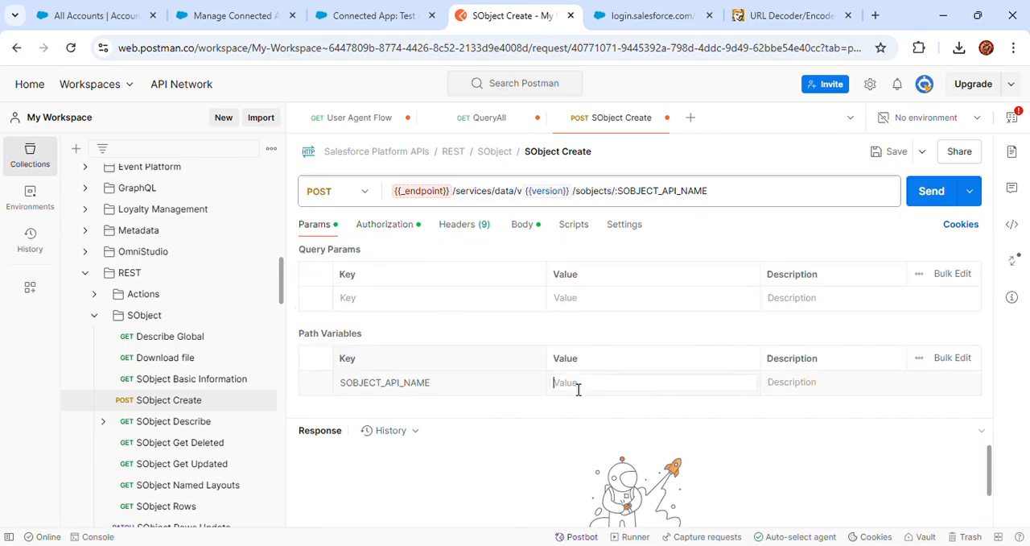
{"action": "type", "text": "Account"}
Set the Name value in the request's raw JSON body to "Salesforce 2025".
{"action": "left_click", "coordinate": [523, 226]}
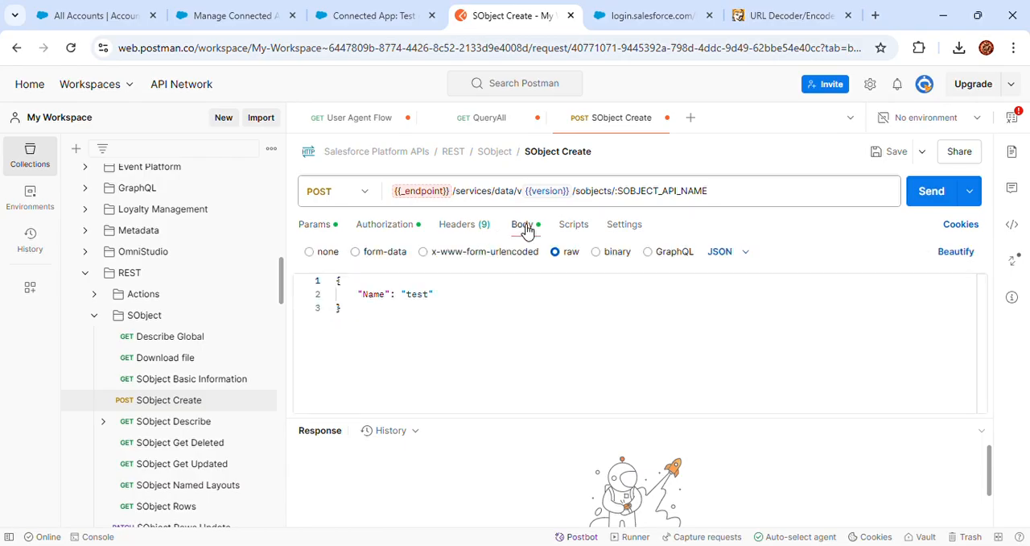
{"action": "double_click", "coordinate": [418, 296]}
{"action": "type", "text": "Salesforc"}
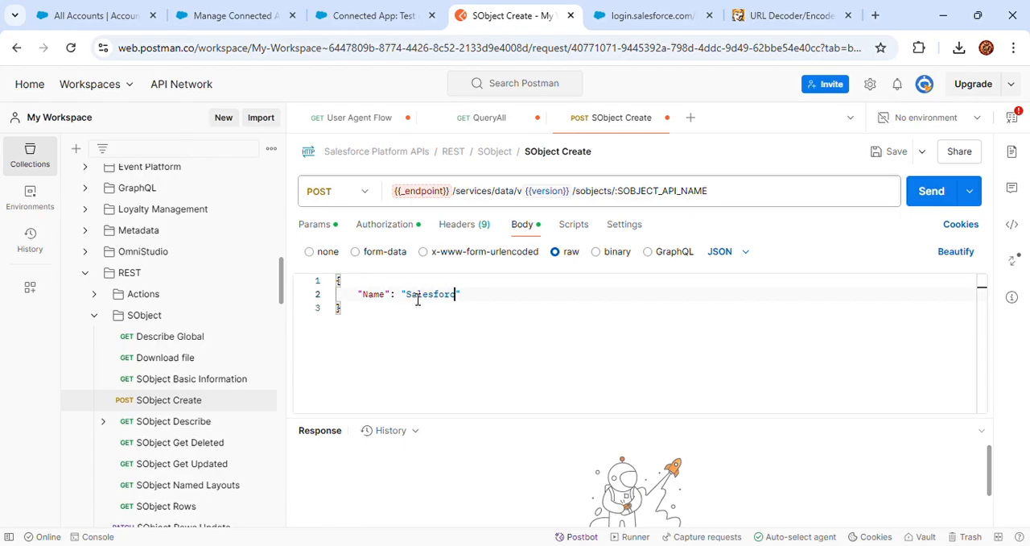
{"action": "type", "text": "e 2025"}
Replace {{_endpoint}} in the SObject Create URL with the org's base URL copied from the Salesforce connected app page.
{"action": "mouse_move", "coordinate": [449, 194]}
{"action": "left_click_drag", "start_coordinate": [455, 193], "coordinate": [385, 194]}
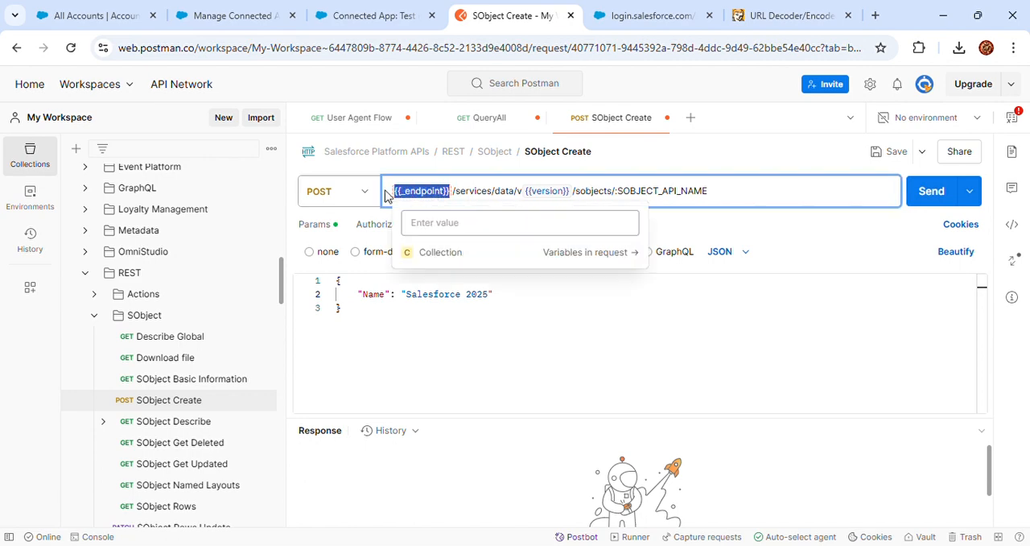
{"action": "key", "text": "BackSpace"}
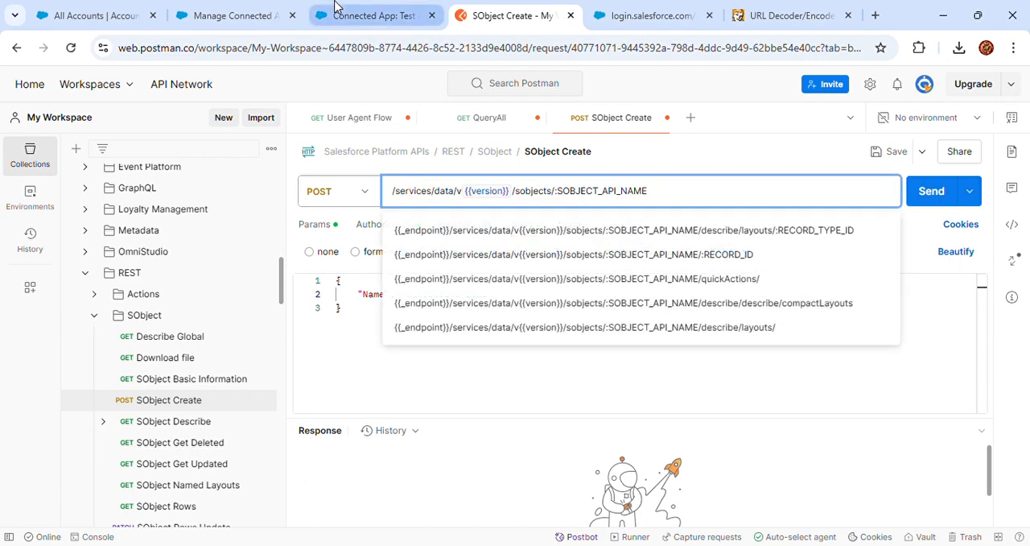
{"action": "left_click", "coordinate": [337, 6]}
{"action": "left_click", "coordinate": [386, 47]}
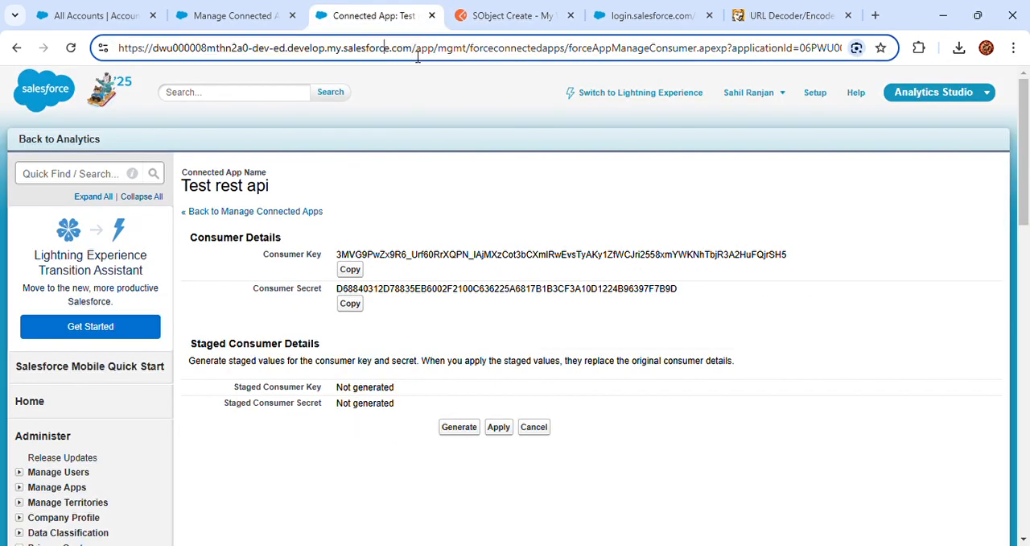
{"action": "left_click_drag", "start_coordinate": [418, 53], "coordinate": [103, 50]}
{"action": "key", "text": "ctrl+c"}
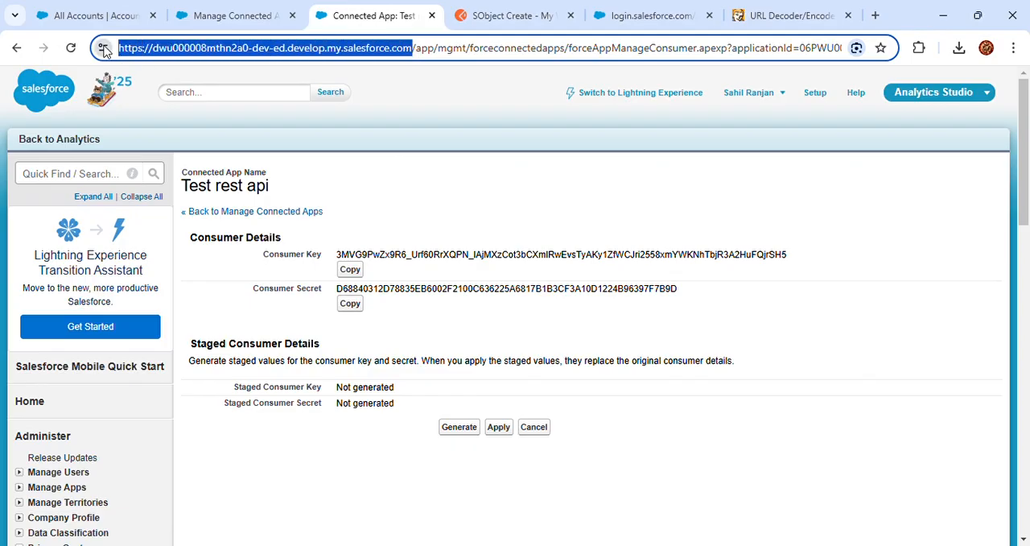
{"action": "left_click", "coordinate": [556, 8]}
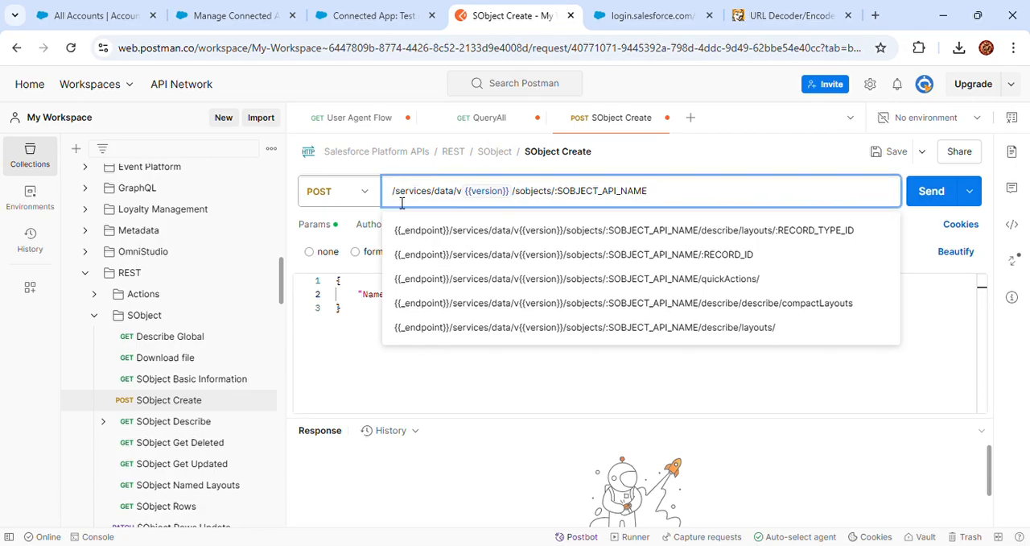
{"action": "key", "text": "Delete"}
{"action": "key", "text": "ctrl+v"}
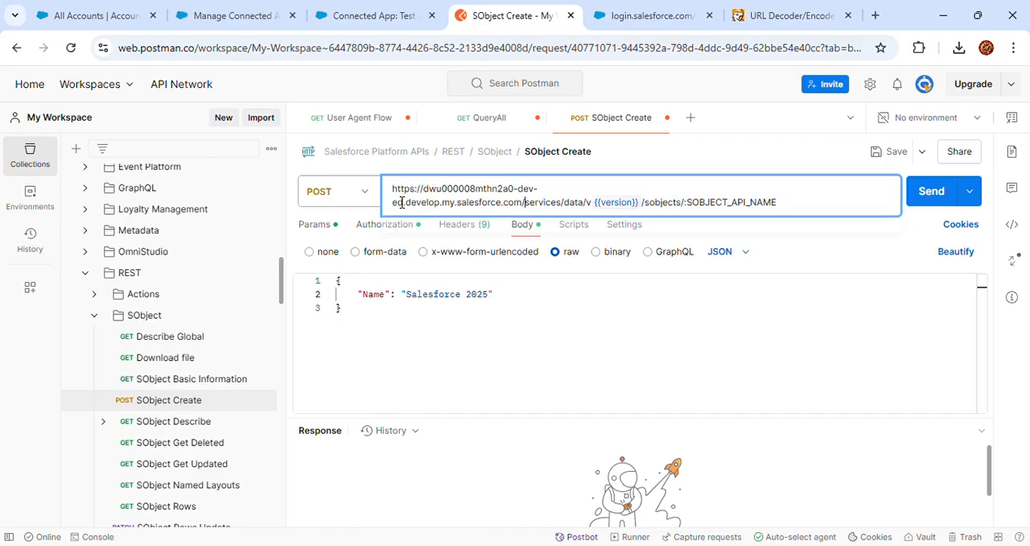
Send the SObject Create request, enlarge the response area, and copy the returned record id.
{"action": "left_click", "coordinate": [926, 191]}
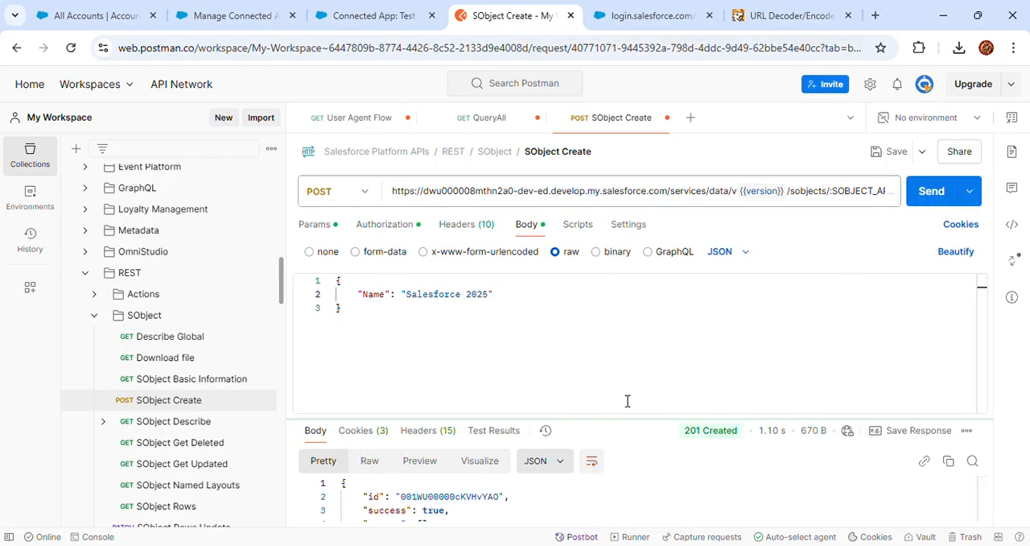
{"action": "left_click_drag", "start_coordinate": [627, 430], "coordinate": [608, 318]}
{"action": "mouse_move", "coordinate": [693, 321]}
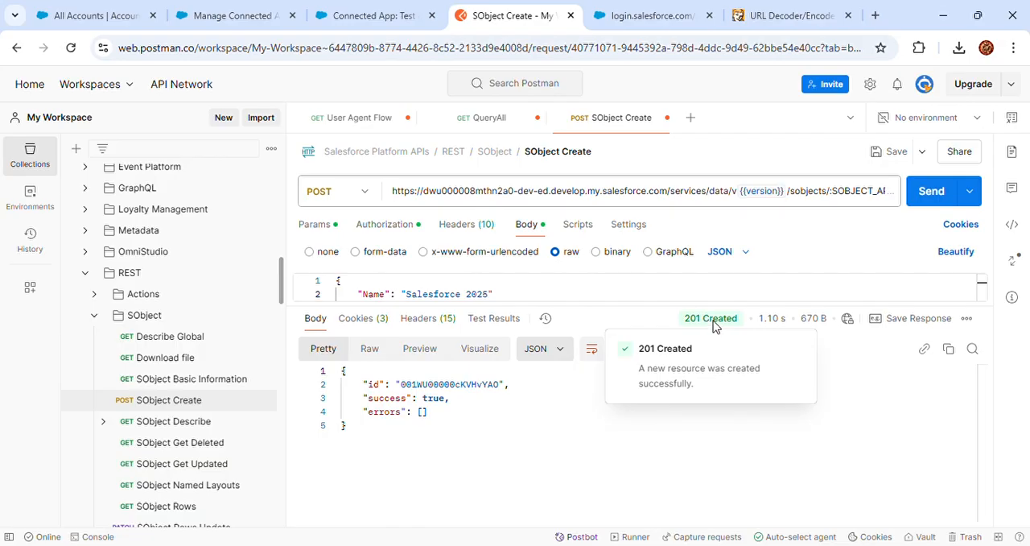
{"action": "double_click", "coordinate": [455, 390]}
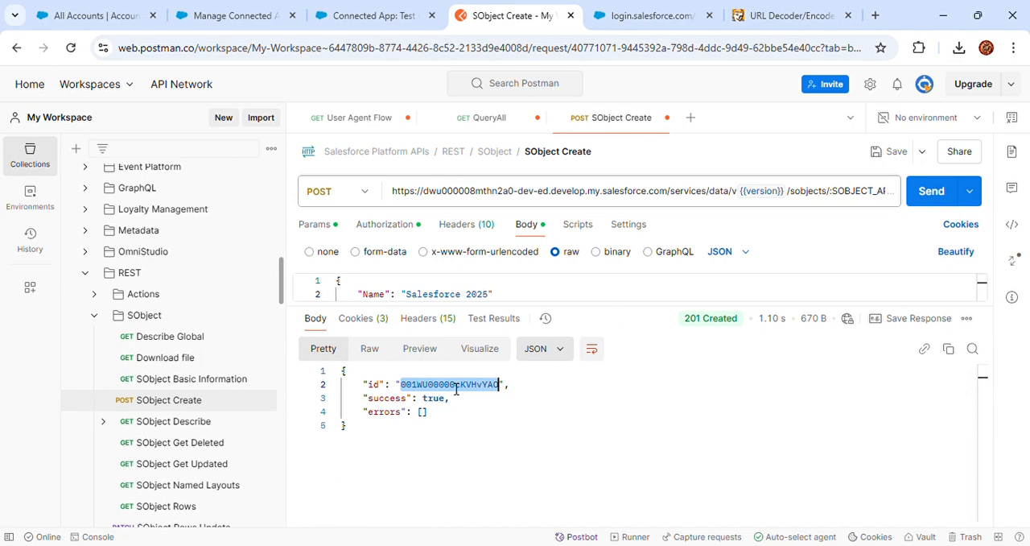
Switch to the Salesforce accounts page and open the new account record by appending the copied id to the org's base address.
{"action": "left_click", "coordinate": [241, 12]}
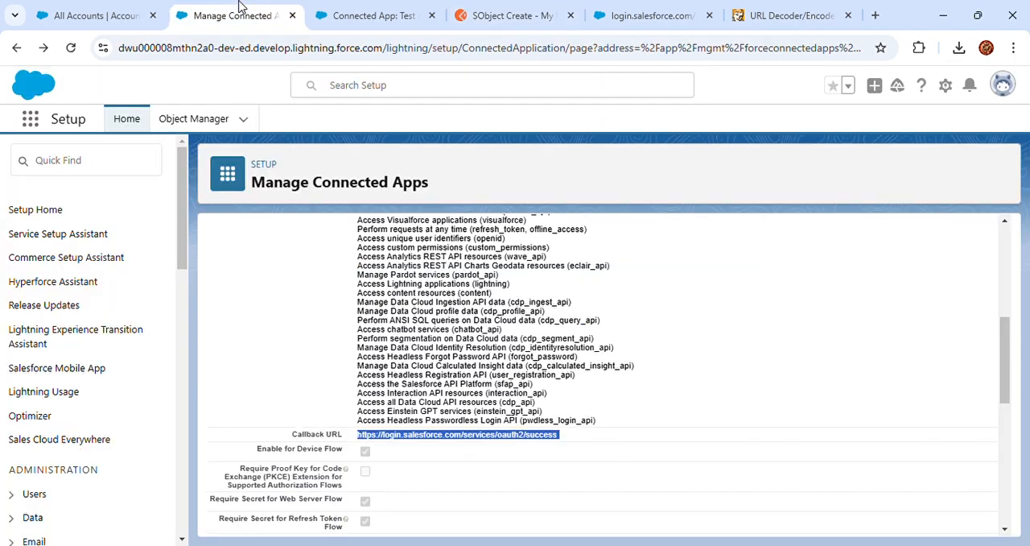
{"action": "left_click", "coordinate": [80, 8]}
{"action": "left_click", "coordinate": [644, 50]}
{"action": "left_click", "coordinate": [646, 50]}
{"action": "key", "text": "BackSpace"}
{"action": "key", "text": "BackSpace"}
{"action": "key", "text": "BackSpace"}
{"action": "key", "text": "BackSpace"}
{"action": "key", "text": "BackSpace"}
{"action": "key", "text": "BackSpace"}
{"action": "key", "text": "BackSpace"}
{"action": "key", "text": "BackSpace"}
{"action": "key", "text": "BackSpace"}
{"action": "key", "text": "BackSpace"}
{"action": "key", "text": "BackSpace"}
{"action": "key", "text": "BackSpace"}
{"action": "key", "text": "BackSpace"}
{"action": "key", "text": "BackSpace"}
{"action": "key", "text": "BackSpace"}
{"action": "key", "text": "BackSpace"}
{"action": "key", "text": "BackSpace"}
{"action": "key", "text": "BackSpace"}
{"action": "key", "text": "BackSpace"}
{"action": "key", "text": "BackSpace"}
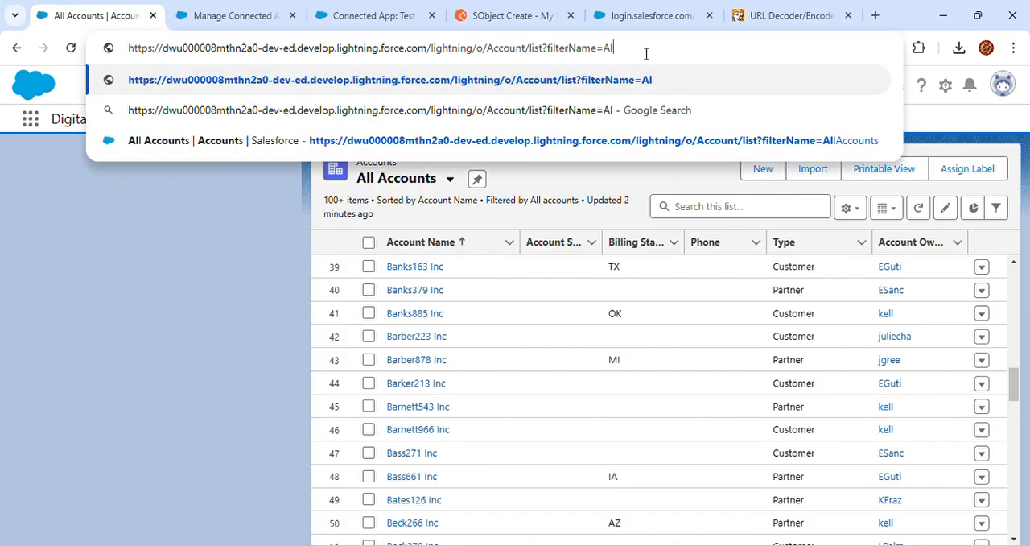
{"action": "key", "text": "BackSpace"}
{"action": "key", "text": "BackSpace"}
{"action": "key", "text": "BackSpace"}
{"action": "key", "text": "BackSpace"}
{"action": "key", "text": "BackSpace"}
{"action": "key", "text": "BackSpace"}
{"action": "key", "text": "BackSpace"}
{"action": "key", "text": "BackSpace"}
{"action": "key", "text": "BackSpace"}
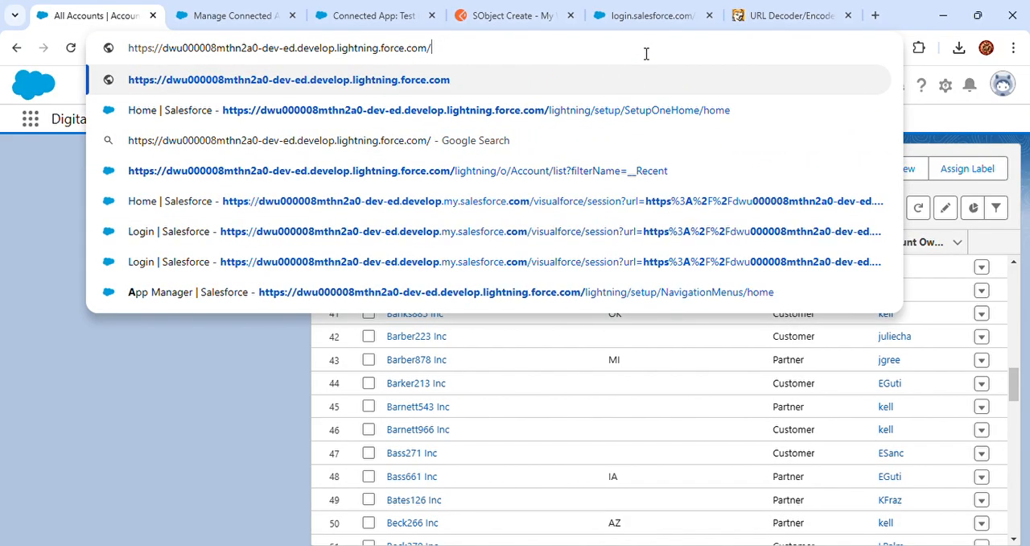
{"action": "type", "text": "001WU00000cKVHvYAO"}
{"action": "key", "text": "Return"}
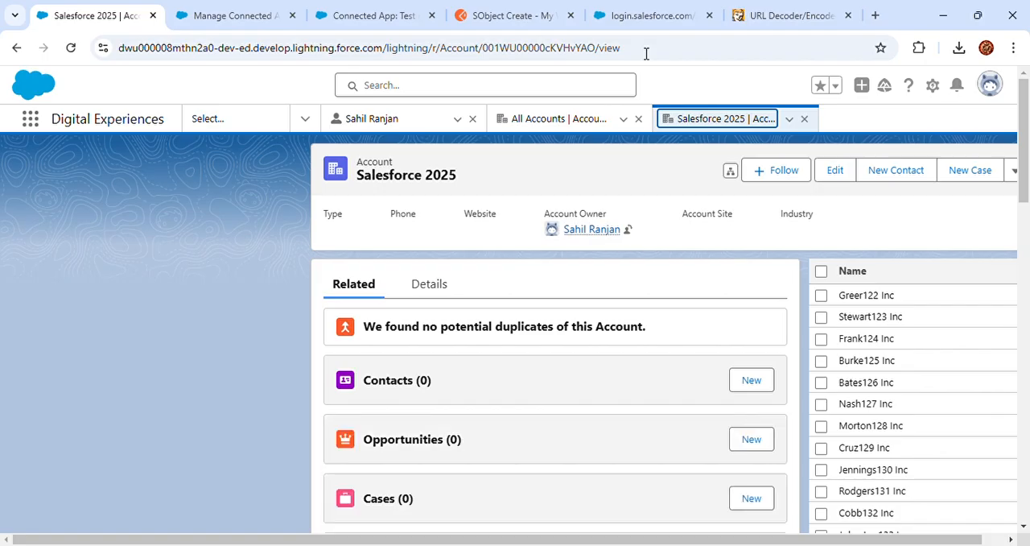
Review the Salesforce 2025 account's details, including its account name and creation information.
{"action": "left_click", "coordinate": [425, 294]}
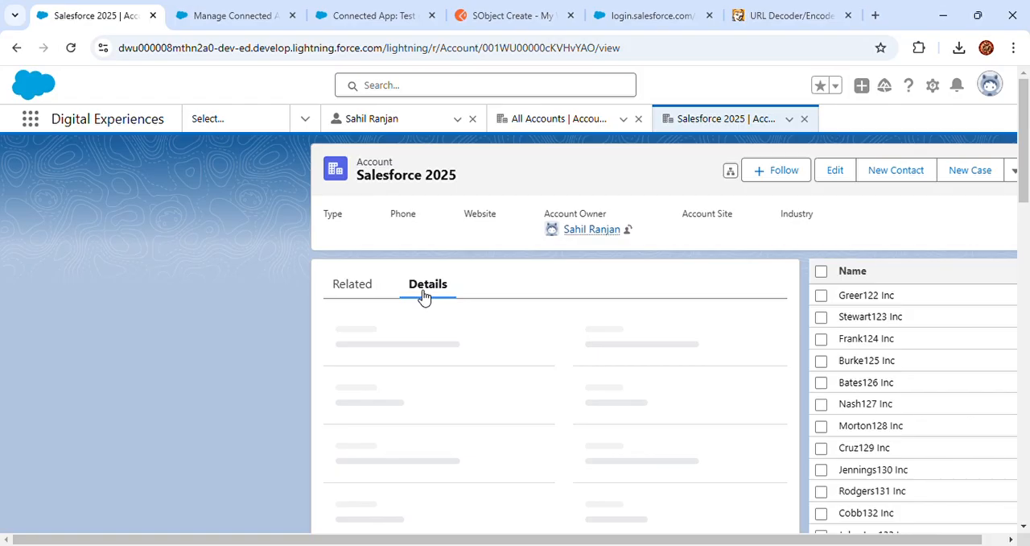
{"action": "scroll", "coordinate": [473, 448], "scroll_direction": "down", "scroll_amount": 10}
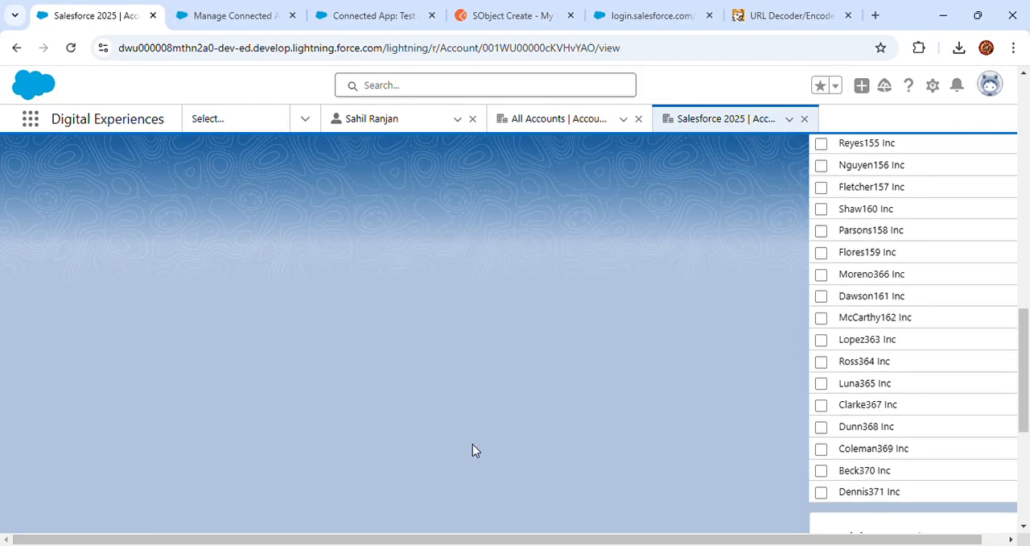
{"action": "scroll", "coordinate": [473, 449], "scroll_direction": "up", "scroll_amount": 3}
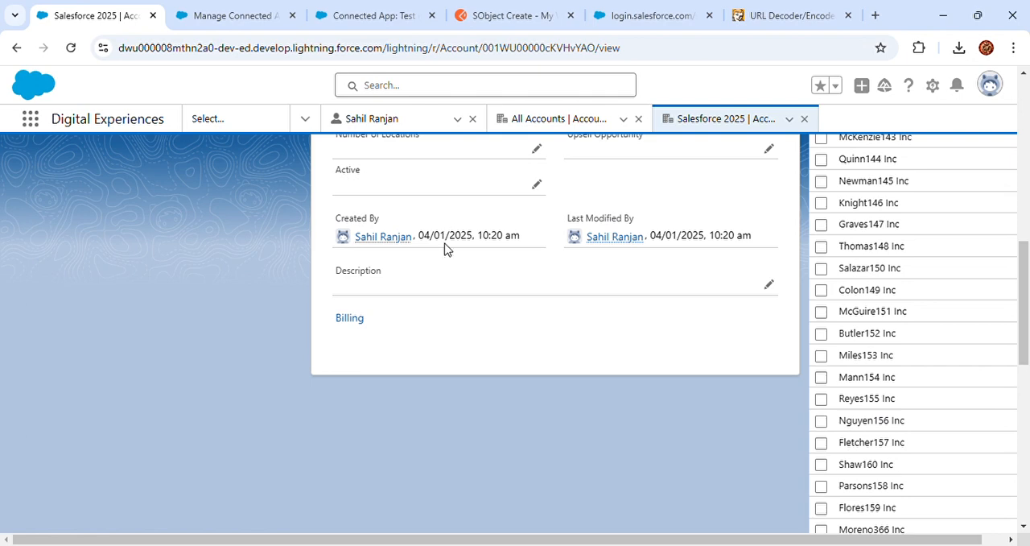
{"action": "scroll", "coordinate": [444, 248], "scroll_direction": "up", "scroll_amount": 10}
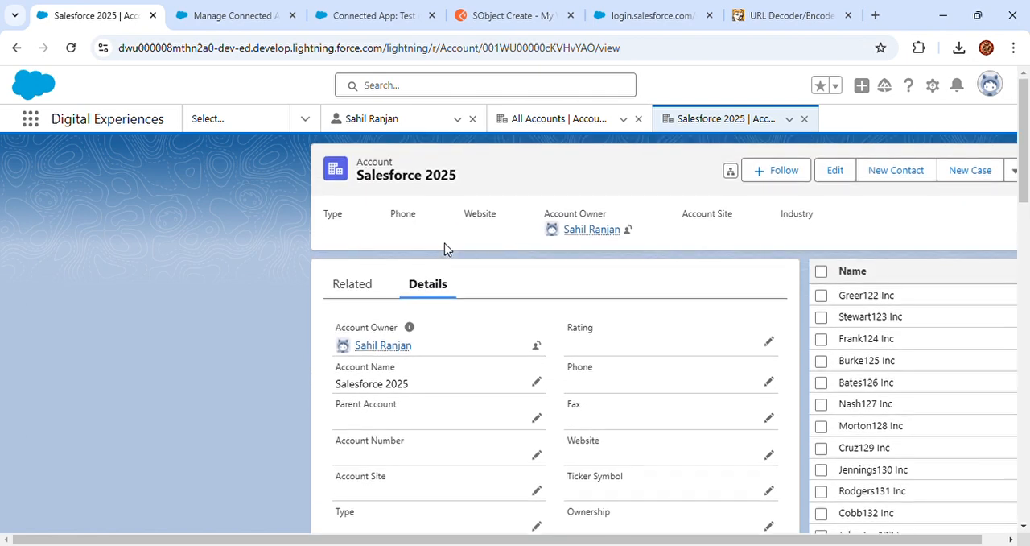
Return to Postman and look over the SObject Create response and the collection's authentication flow requests.
{"action": "left_click", "coordinate": [558, 8]}
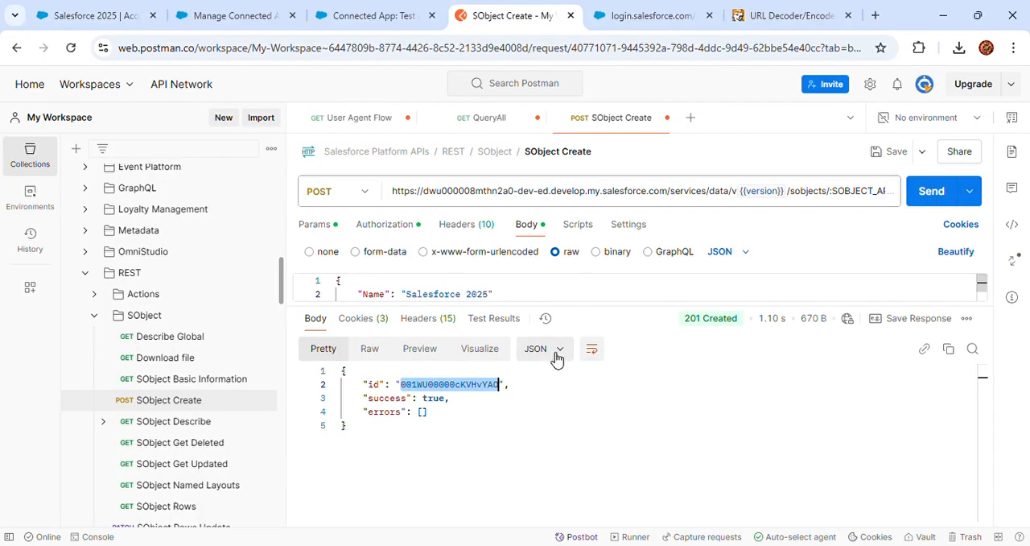
{"action": "left_click", "coordinate": [543, 395]}
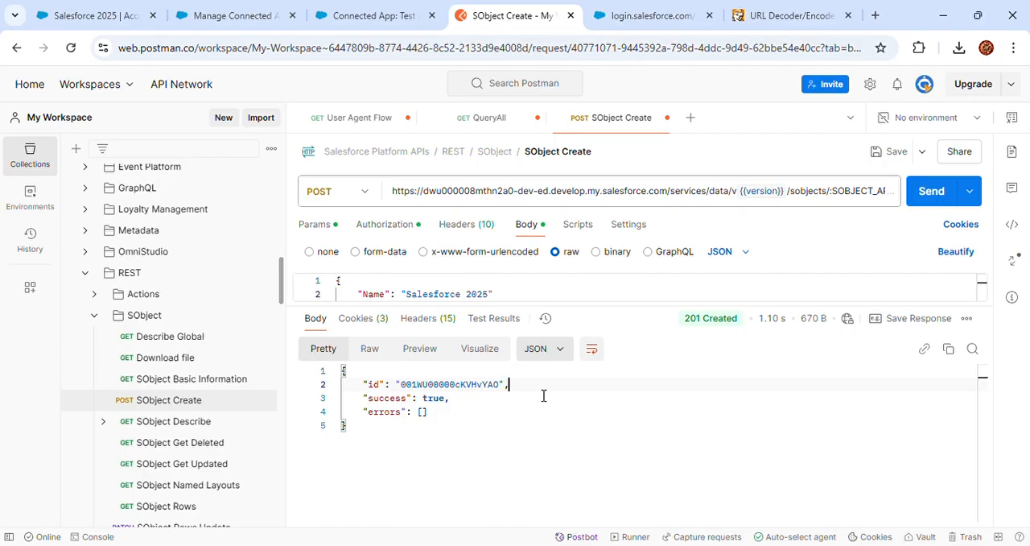
{"action": "scroll", "coordinate": [229, 362], "scroll_direction": "up", "scroll_amount": 3}
{"action": "scroll", "coordinate": [229, 362], "scroll_direction": "up", "scroll_amount": 5}
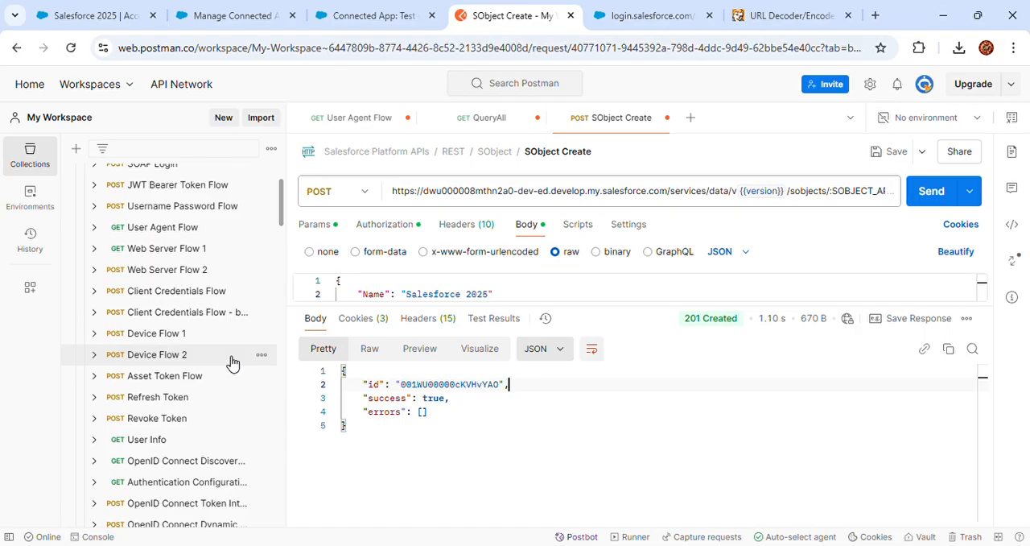
{"action": "left_click", "coordinate": [474, 407]}
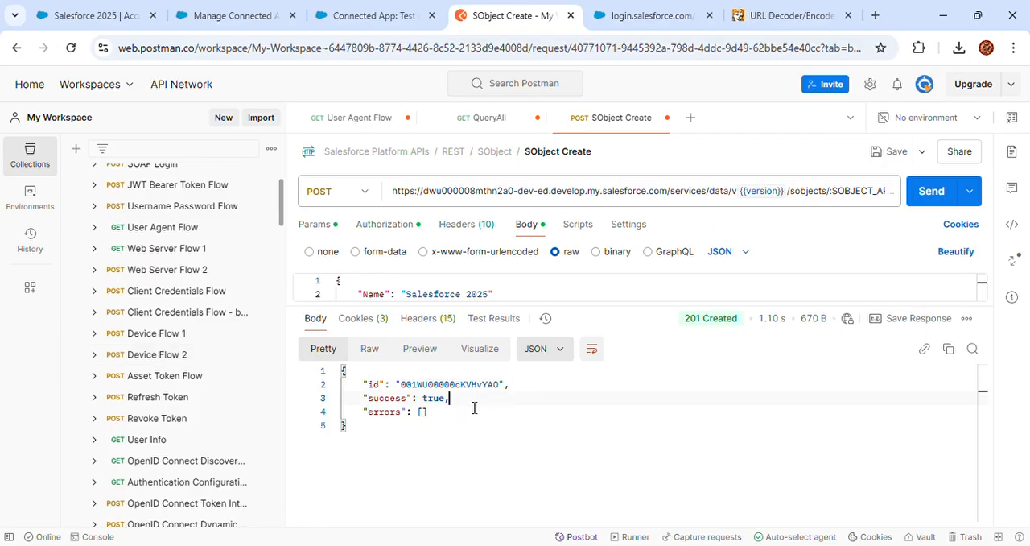